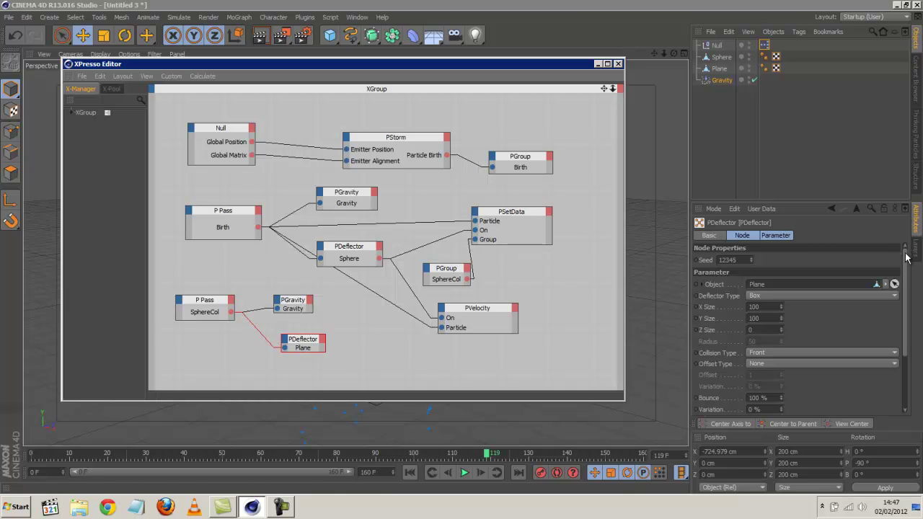
# Switch the PDeflector (Plane) to Object deflector type with 12% Bounce and 80% Surface, then minimize XPresso.
pyautogui.moveTo(907, 257); pyautogui.dragTo(901, 264)
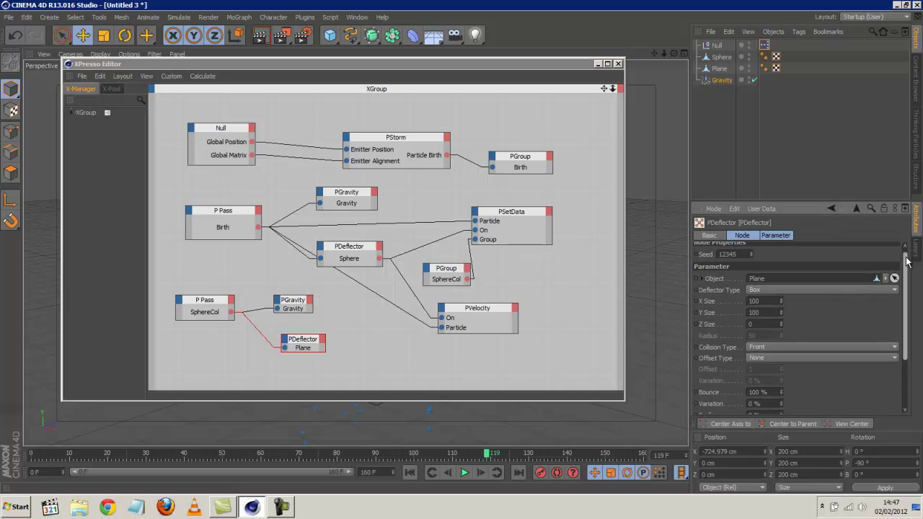
pyautogui.click(847, 289)
pyautogui.click(831, 324)
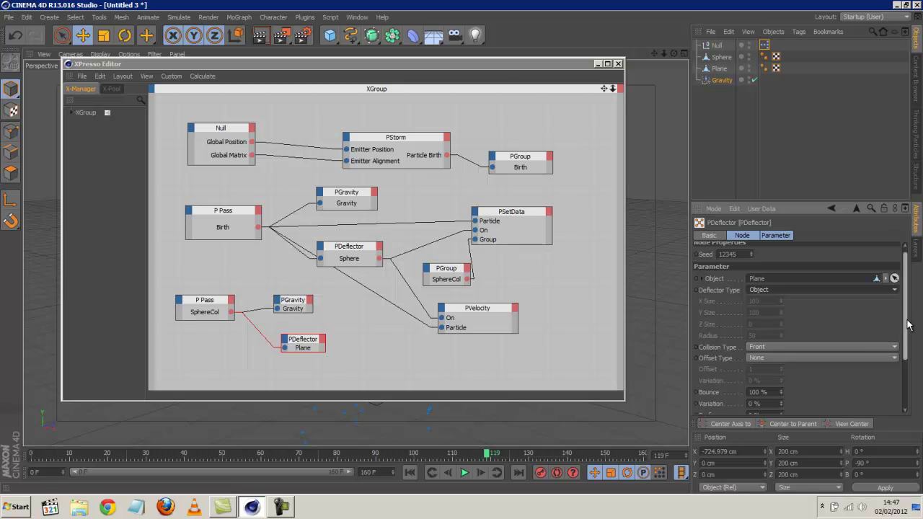
pyautogui.click(906, 400)
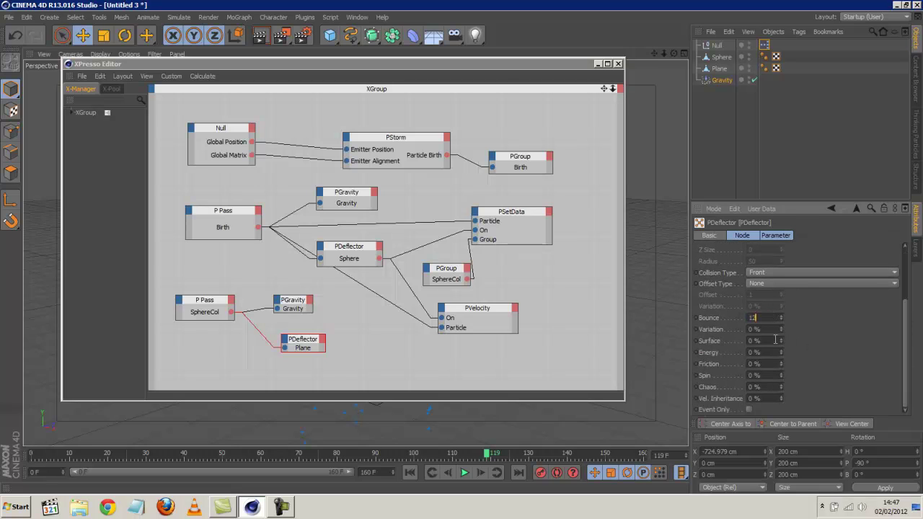
pyautogui.write('80')
pyautogui.click(597, 63)
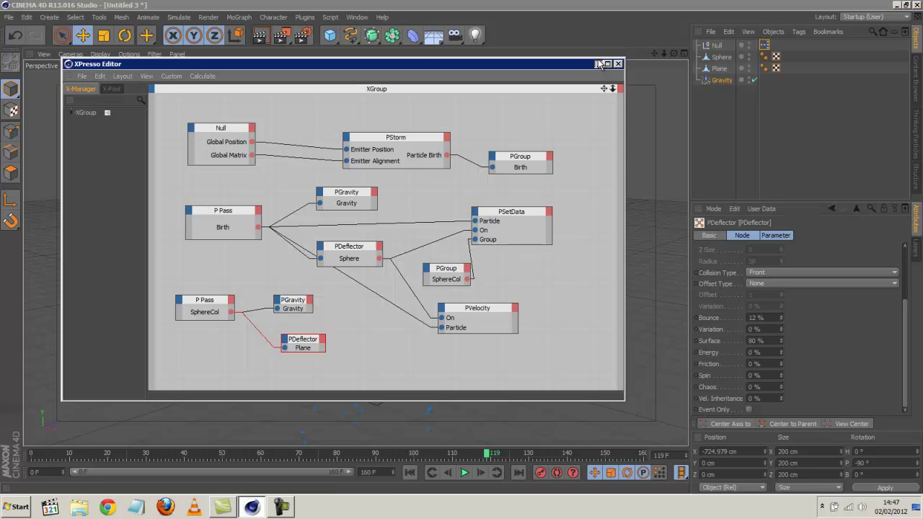
# Play the simulation from frame 0, adjusting the plane deflector to 29% Bounce and 61% Surface.
pyautogui.click(412, 473)
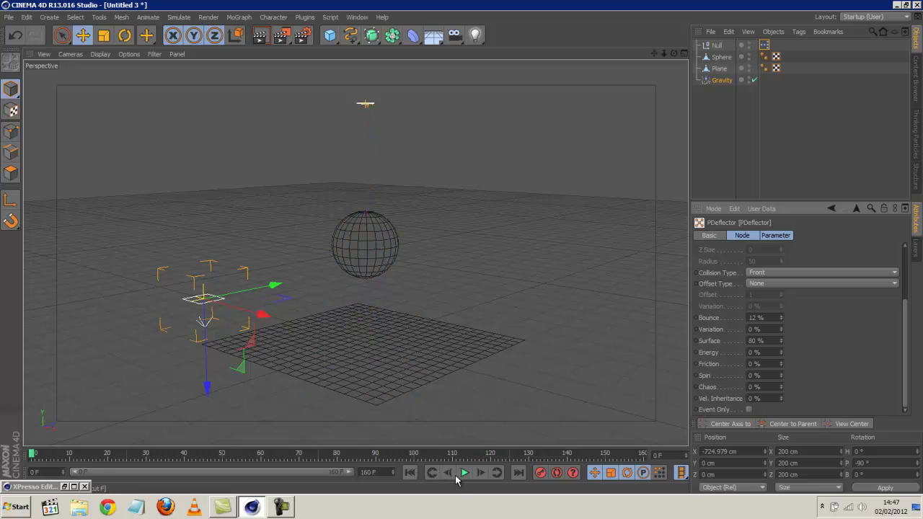
pyautogui.click(464, 473)
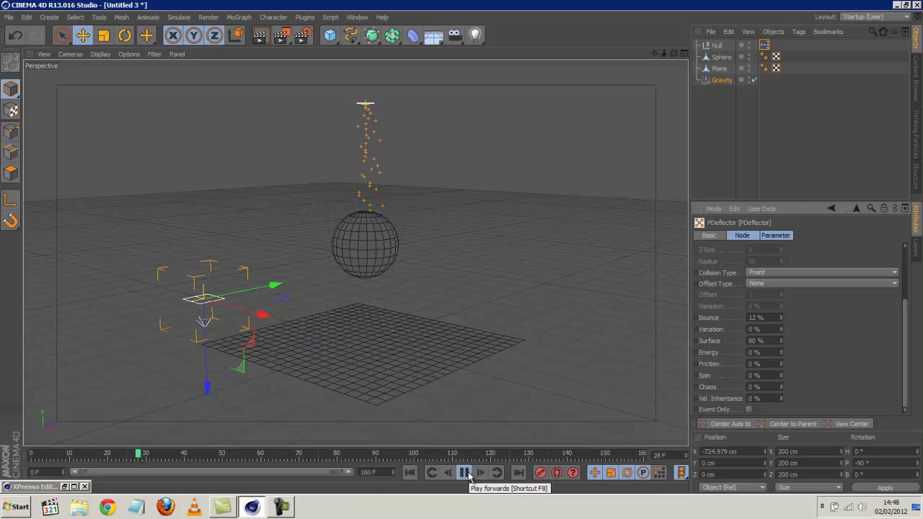
pyautogui.moveTo(784, 318); pyautogui.dragTo(783, 321)
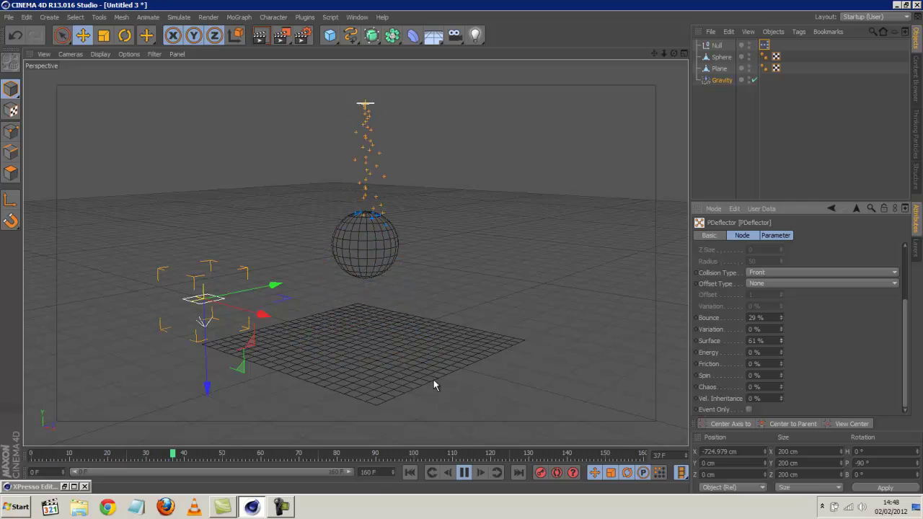
pyautogui.click(463, 472)
pyautogui.click(66, 487)
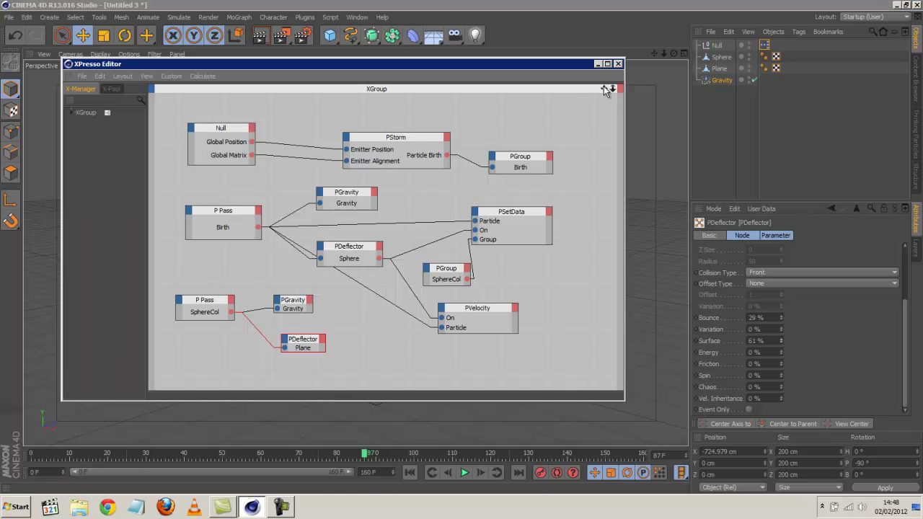
# Rearrange the SphereCol P Pass, gravity and plane deflector nodes to free space in the graph.
pyautogui.moveTo(604, 88); pyautogui.dragTo(462, 249)
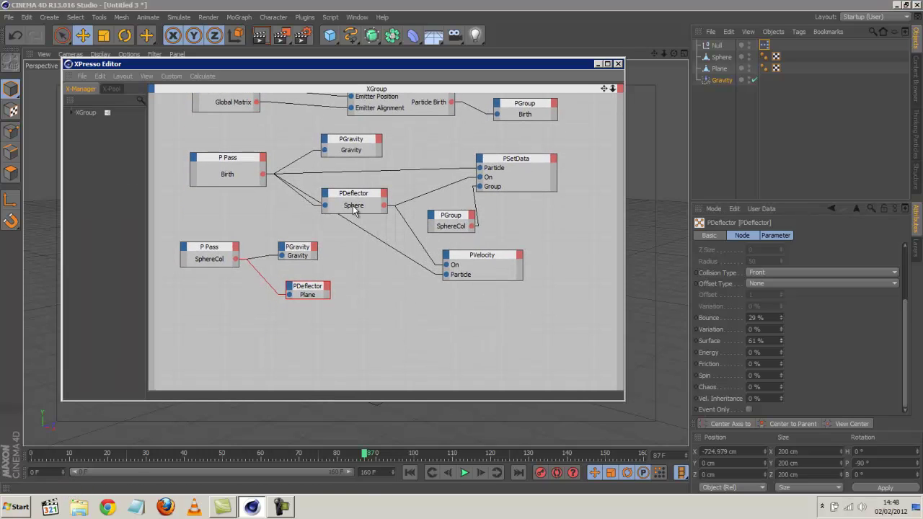
pyautogui.moveTo(214, 249); pyautogui.dragTo(201, 284)
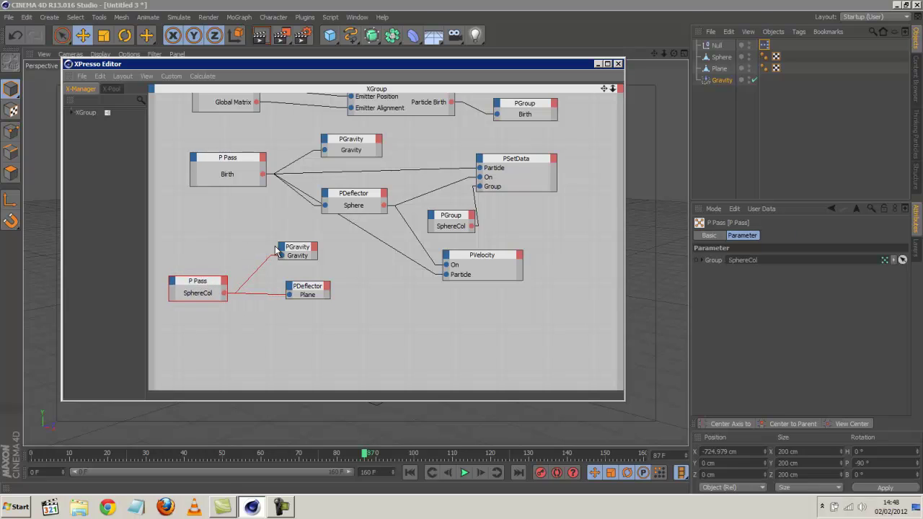
pyautogui.moveTo(288, 251); pyautogui.dragTo(278, 259)
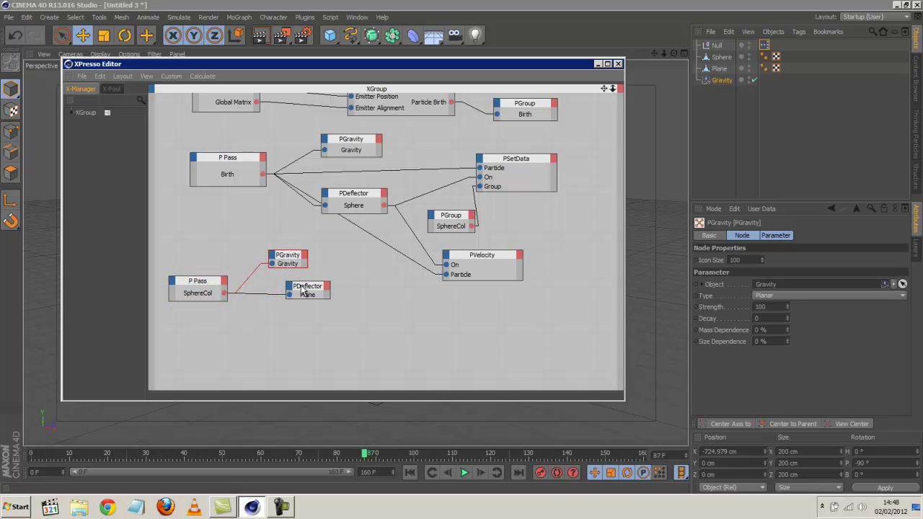
pyautogui.moveTo(303, 289); pyautogui.dragTo(282, 317)
# Add a TP Standard PSetData node and position it in the graph.
pyautogui.rightClick(359, 314)
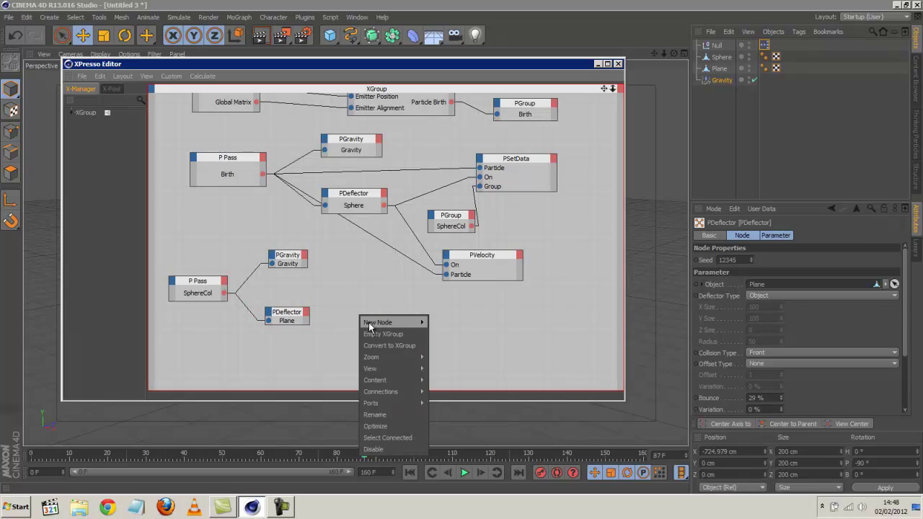
pyautogui.moveTo(368, 322)
pyautogui.moveTo(461, 365)
pyautogui.moveTo(521, 402)
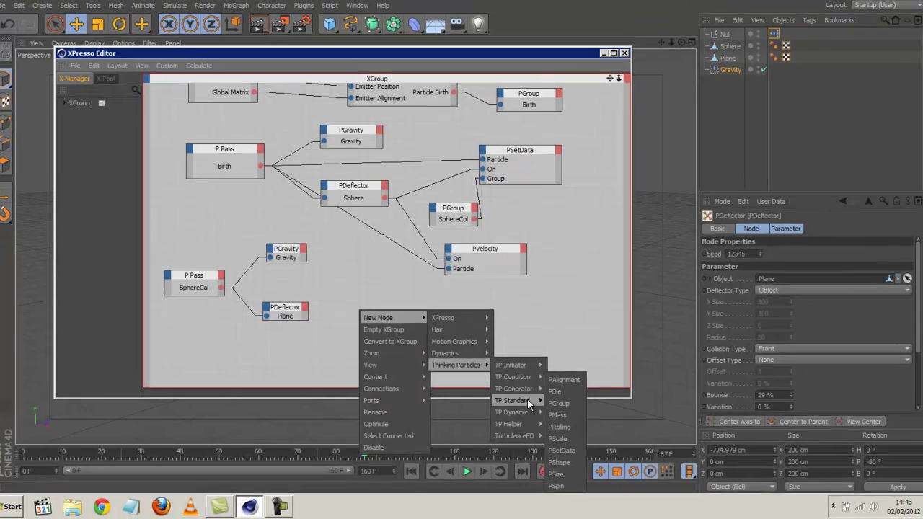
pyautogui.click(562, 450)
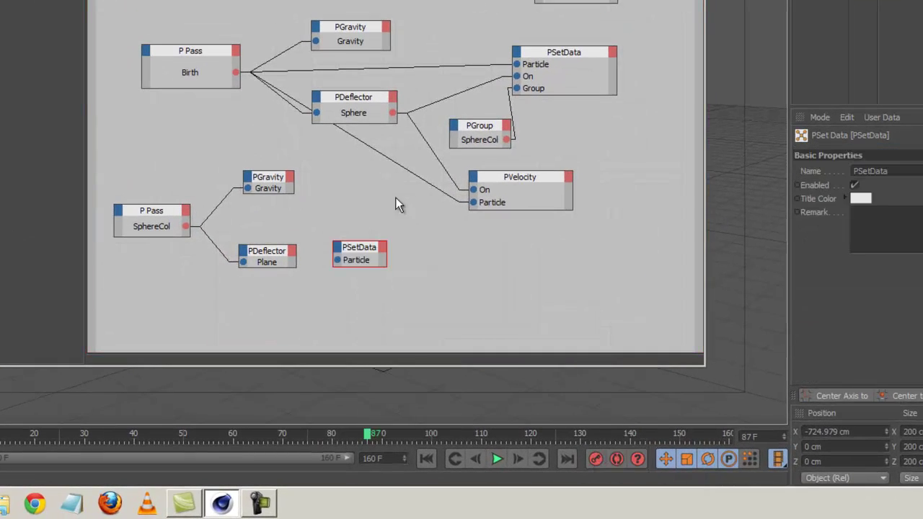
pyautogui.moveTo(361, 247); pyautogui.dragTo(465, 273)
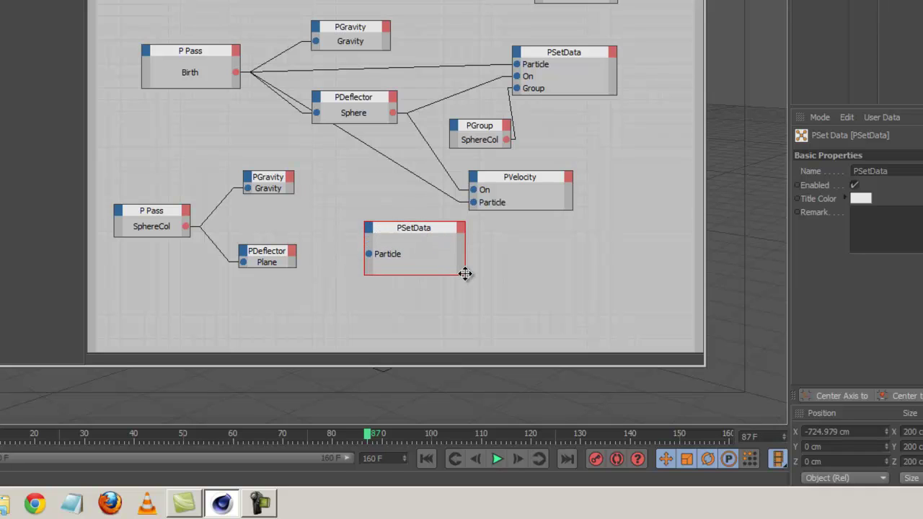
# Give PSetData On and Group inputs, wired from SphereCol P Pass and the plane PDeflector output.
pyautogui.click(368, 229)
pyautogui.click(393, 322)
pyautogui.click(369, 229)
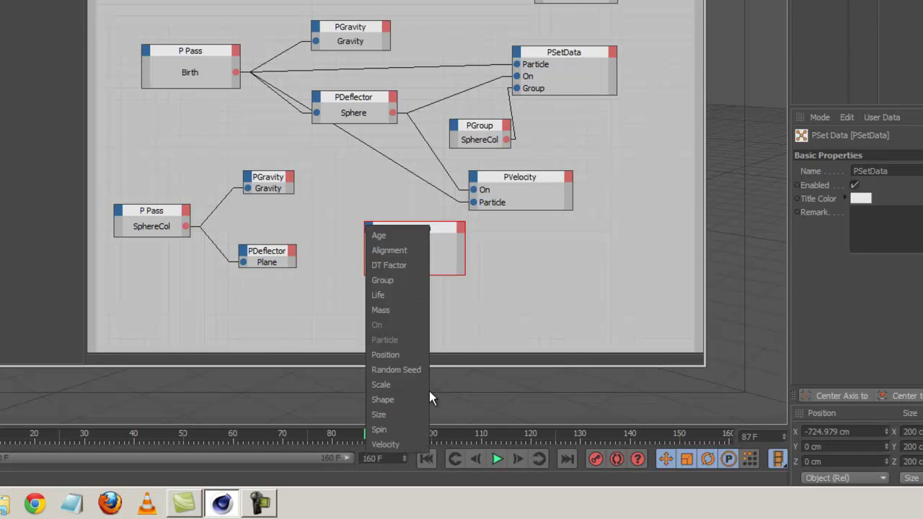
pyautogui.click(414, 279)
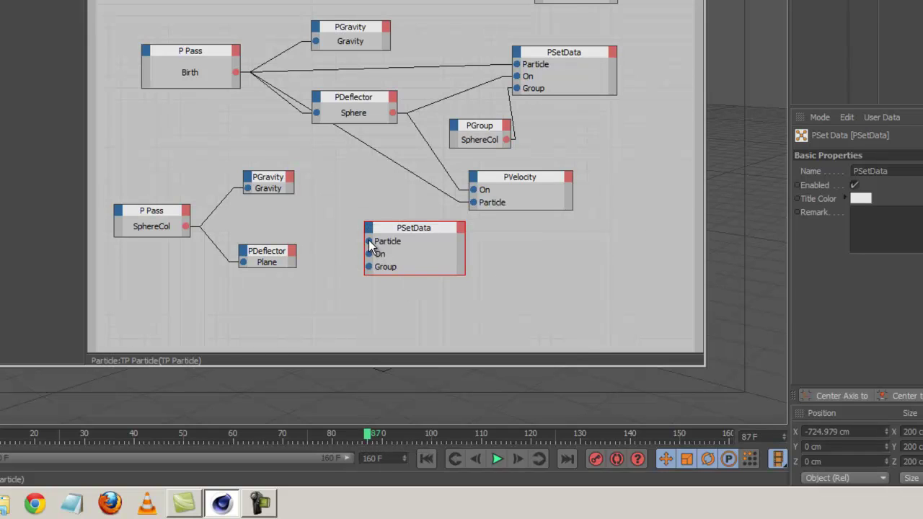
pyautogui.moveTo(368, 240); pyautogui.dragTo(186, 231)
pyautogui.click(293, 256)
pyautogui.click(317, 274)
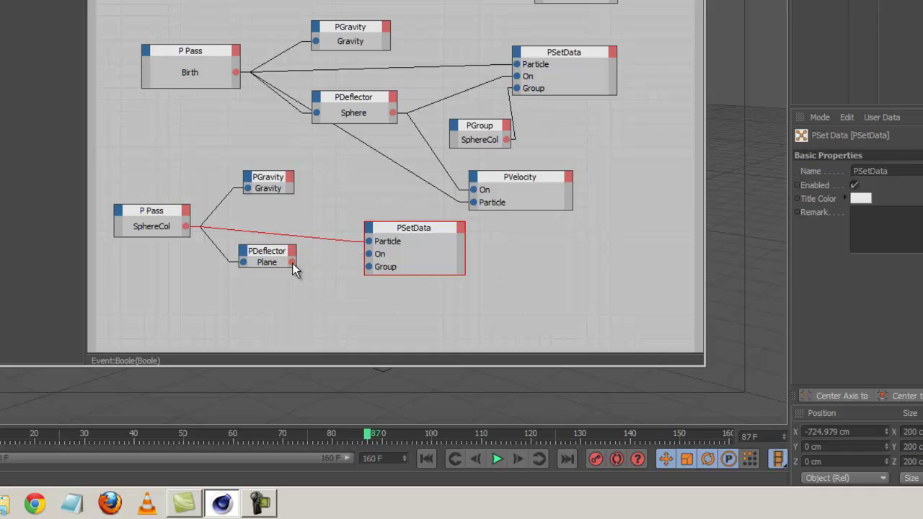
pyautogui.moveTo(293, 262); pyautogui.dragTo(369, 254)
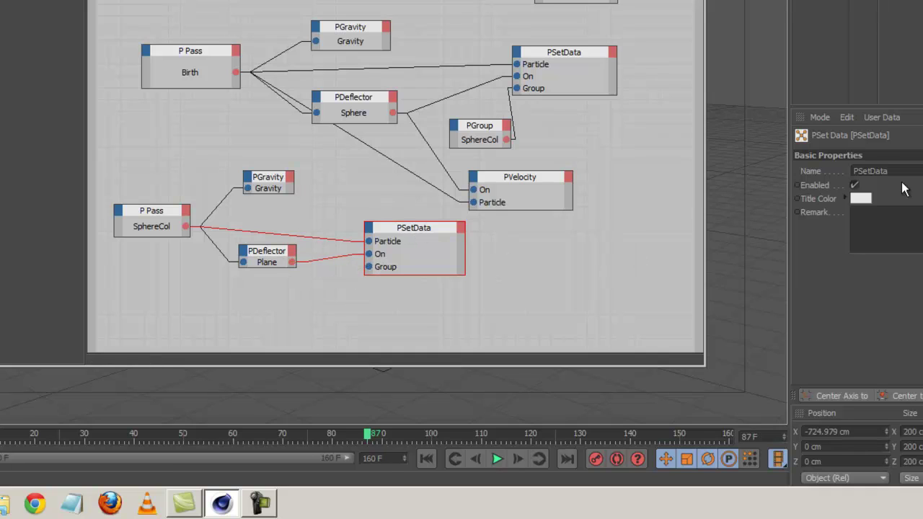
# Add a TP Helper PGroup node feeding the PSetData Group input.
pyautogui.rightClick(353, 319)
pyautogui.moveTo(376, 315)
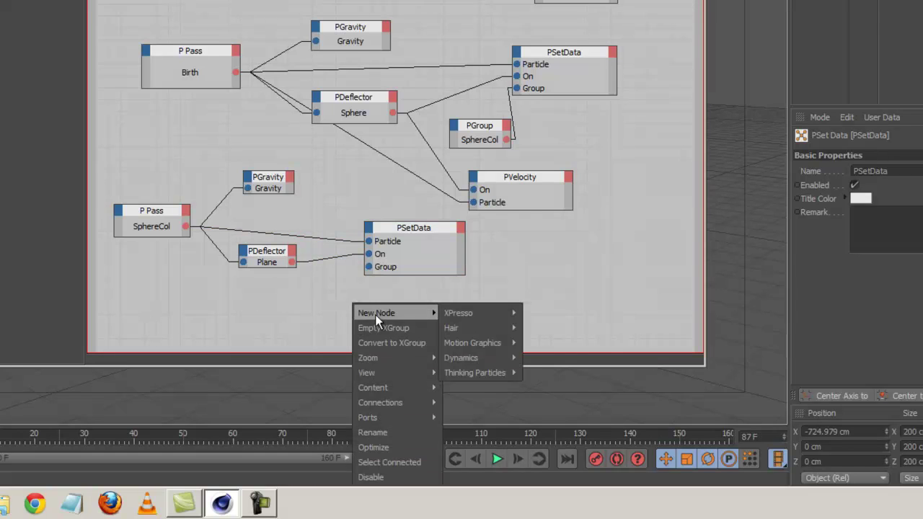
pyautogui.moveTo(508, 374)
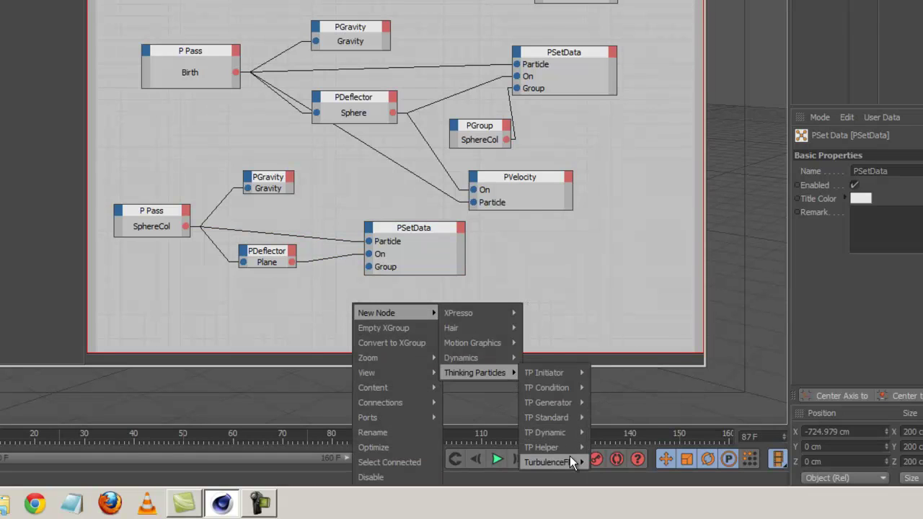
pyautogui.moveTo(572, 448)
pyautogui.click(610, 403)
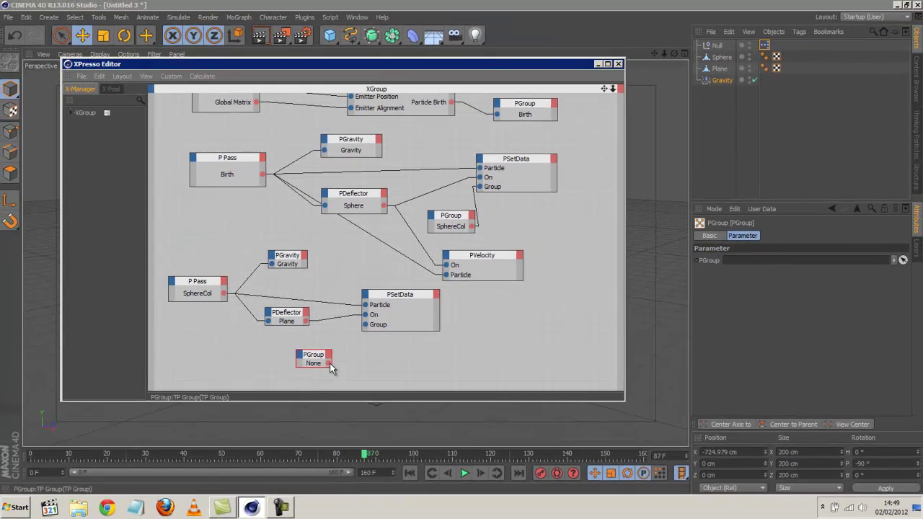
pyautogui.moveTo(365, 328); pyautogui.dragTo(365, 324)
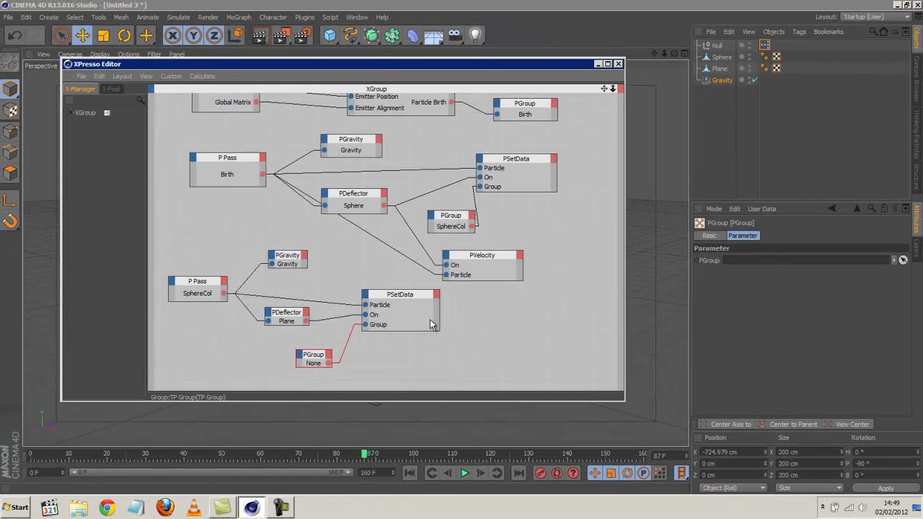
# Assign the GroundCol particle group to the PGroup node.
pyautogui.click(918, 136)
pyautogui.click(917, 136)
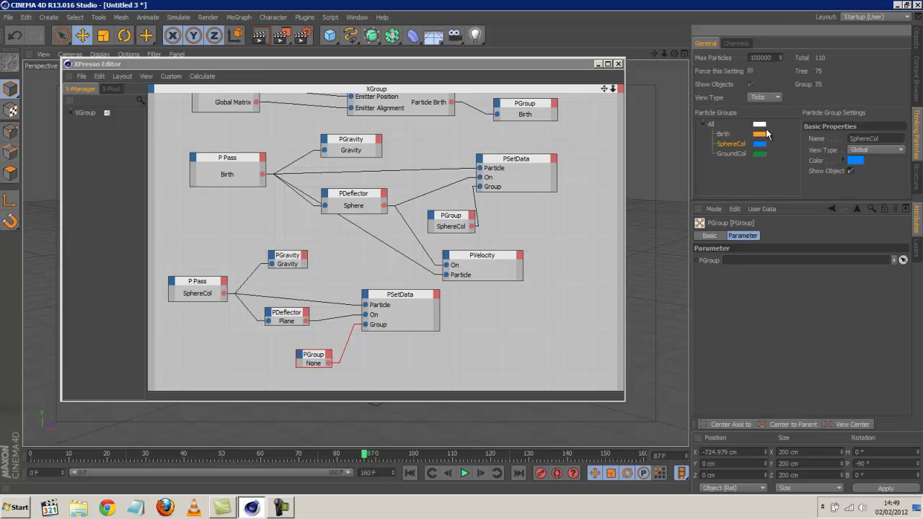
pyautogui.click(735, 154)
pyautogui.moveTo(698, 171); pyautogui.dragTo(281, 371)
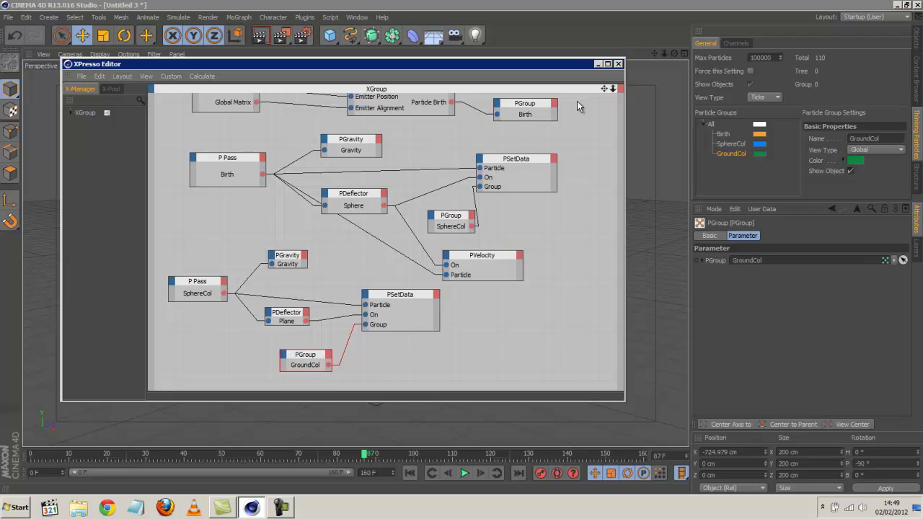
# Replay the simulation while changing the GroundCol group colour to bright green, then restore XPresso.
pyautogui.click(597, 64)
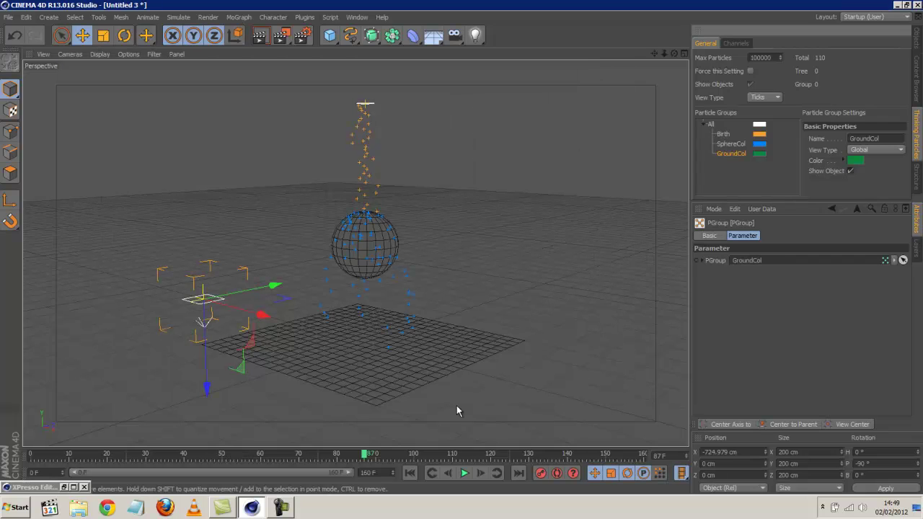
pyautogui.click(411, 473)
pyautogui.click(464, 476)
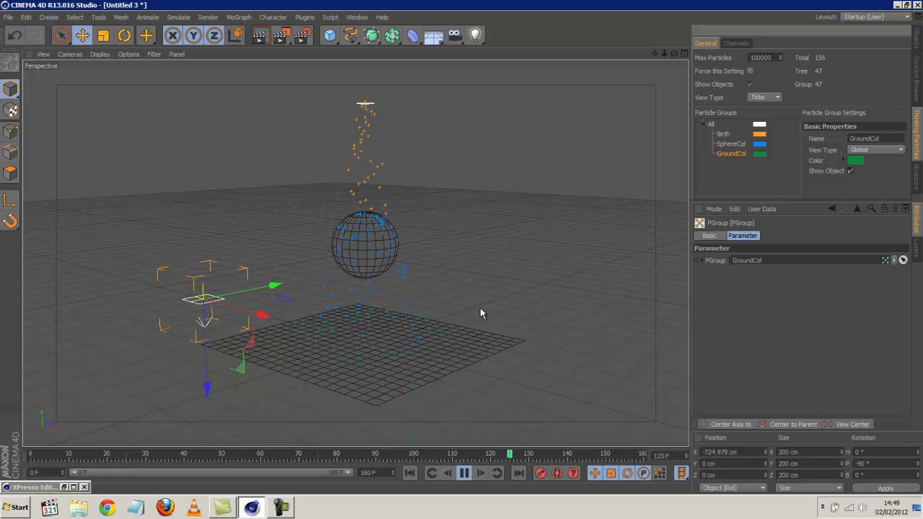
pyautogui.doubleClick(761, 153)
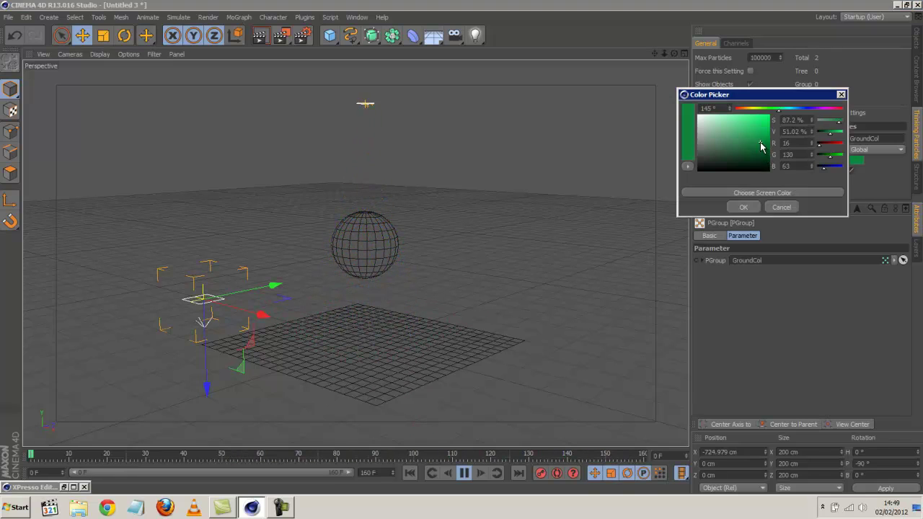
pyautogui.click(768, 165)
pyautogui.click(743, 208)
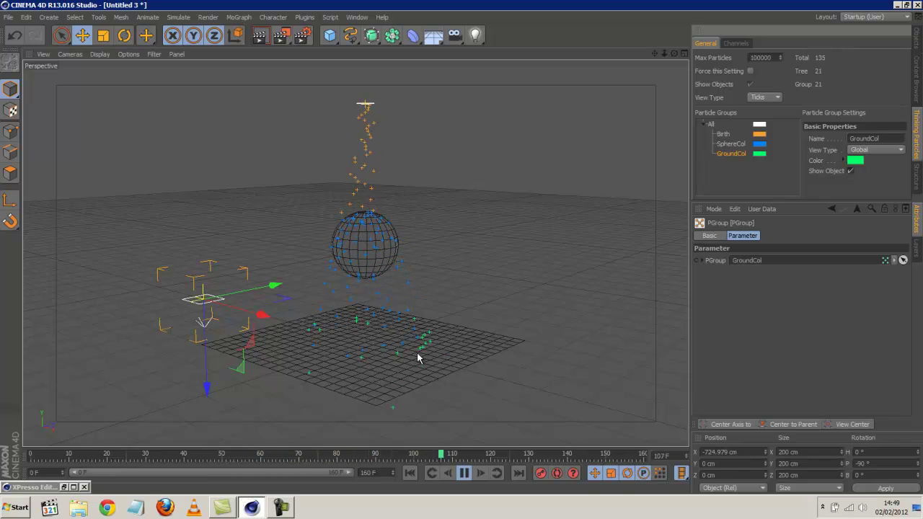
pyautogui.click(462, 473)
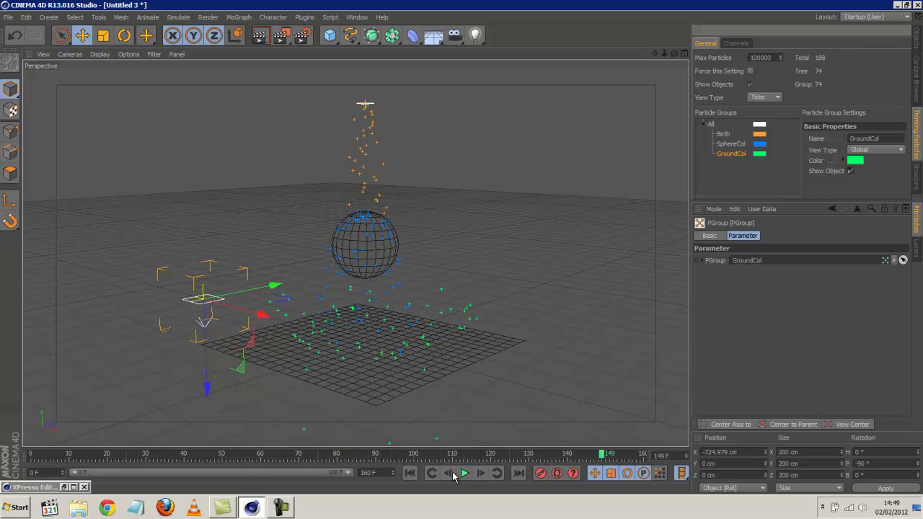
pyautogui.click(64, 488)
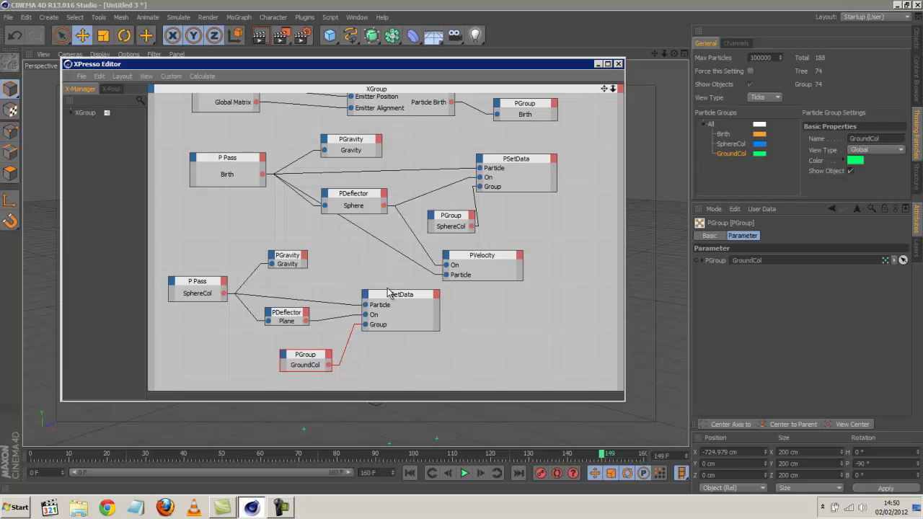
# Add a TP Initiator P Pass node set to GroundCol and connect it to a PGravity node.
pyautogui.rightClick(419, 359)
pyautogui.moveTo(437, 360)
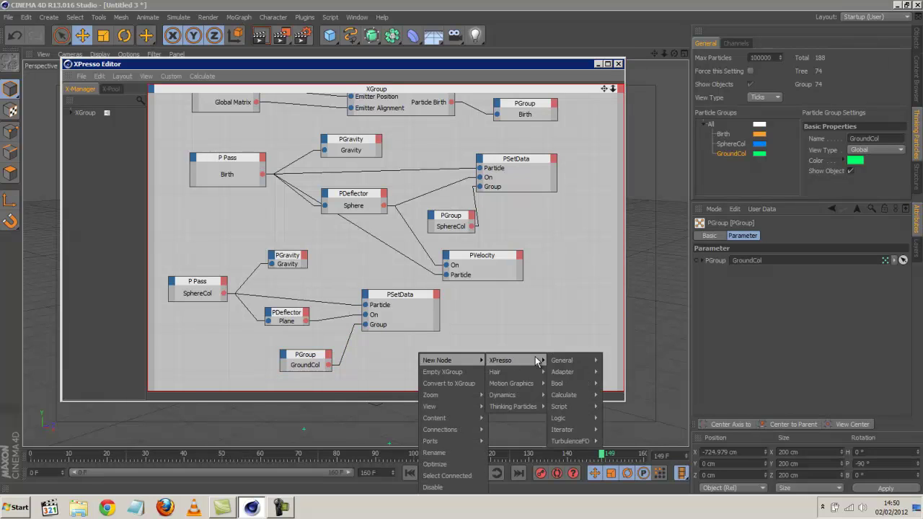
pyautogui.moveTo(535, 388)
pyautogui.moveTo(535, 408)
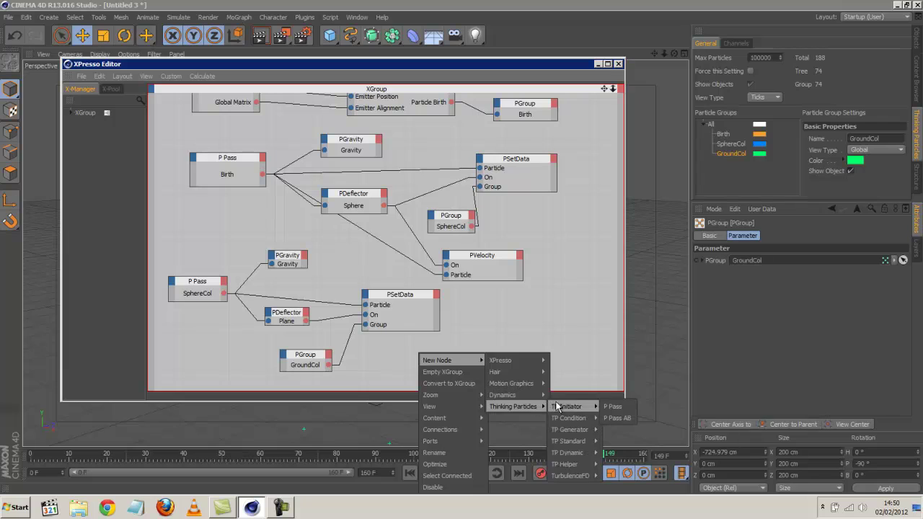
pyautogui.click(612, 407)
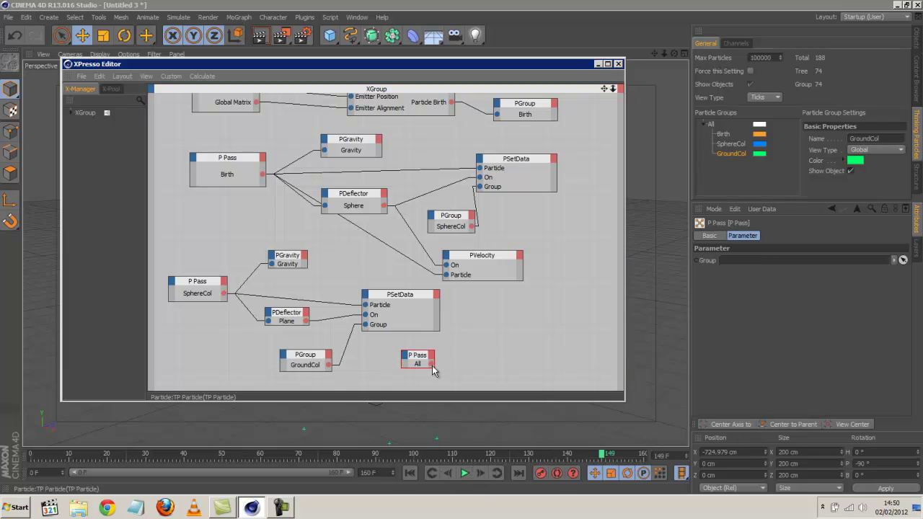
pyautogui.moveTo(433, 365); pyautogui.dragTo(447, 376)
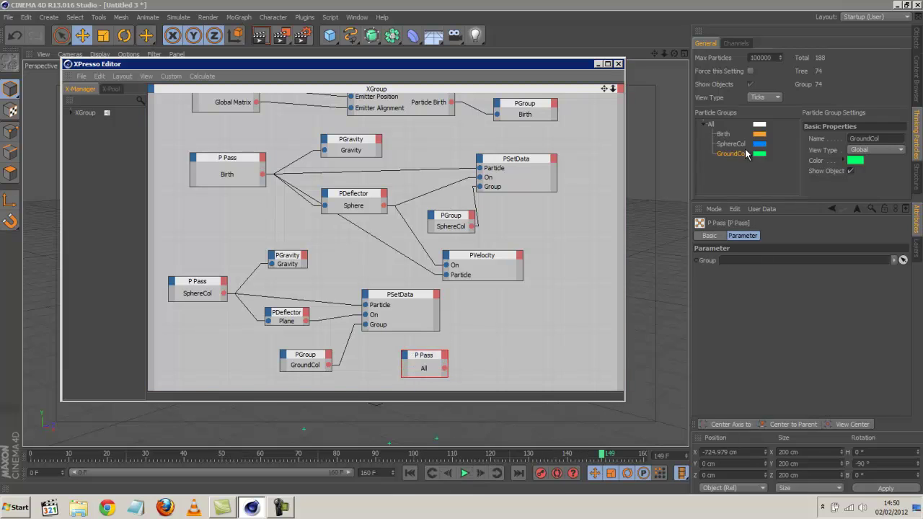
pyautogui.moveTo(747, 154); pyautogui.dragTo(433, 371)
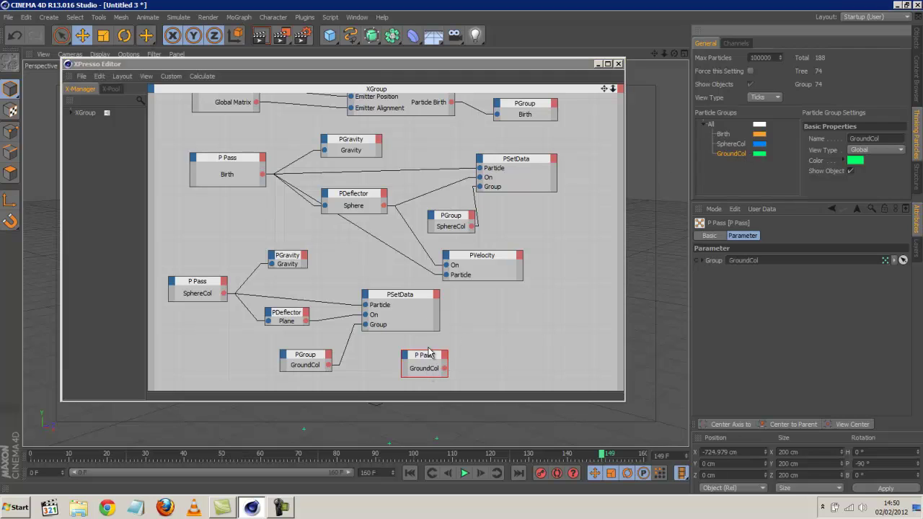
pyautogui.click(288, 258)
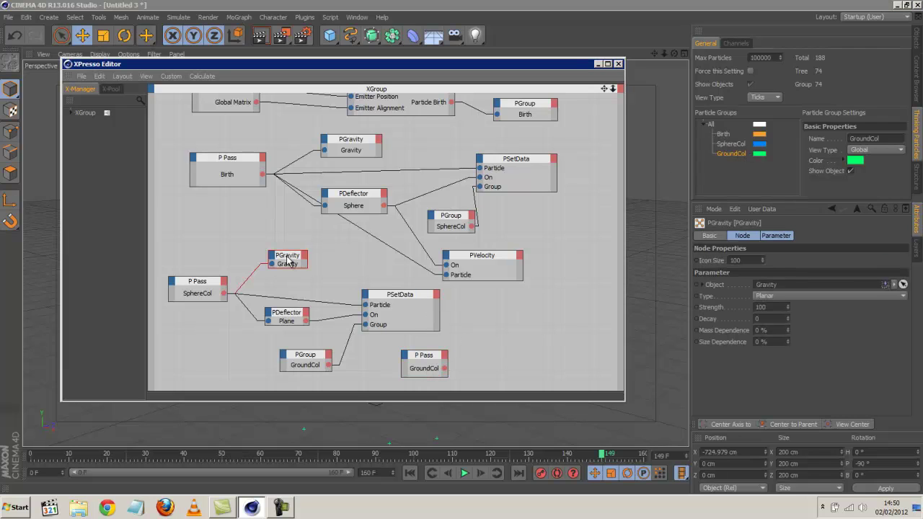
pyautogui.moveTo(288, 258); pyautogui.dragTo(444, 369)
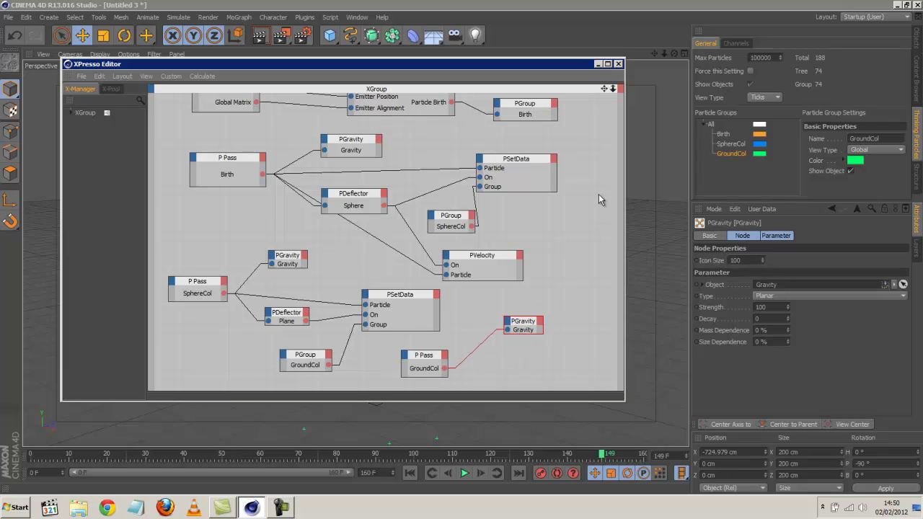
# Replay the simulation from frame 0, orbiting down to watch the green GroundCol particles.
pyautogui.click(598, 64)
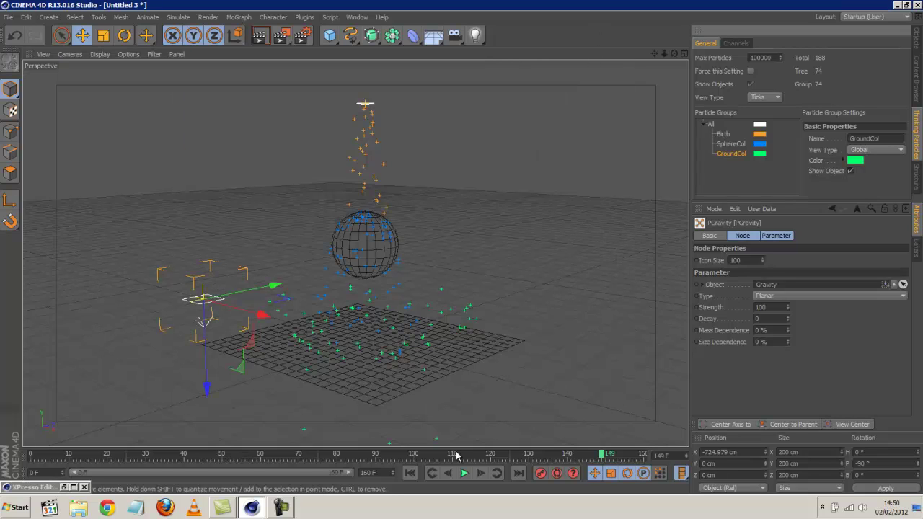
pyautogui.click(409, 473)
pyautogui.click(465, 473)
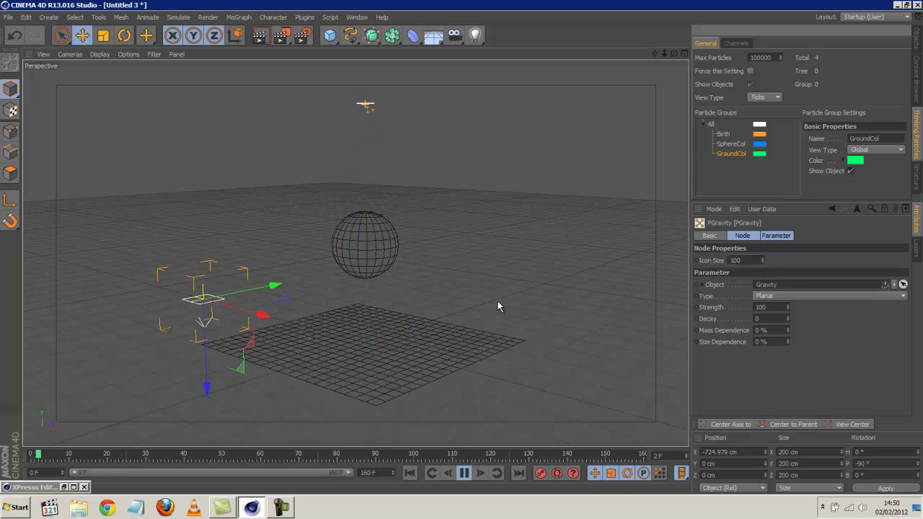
pyautogui.moveTo(670, 56); pyautogui.dragTo(462, 248)
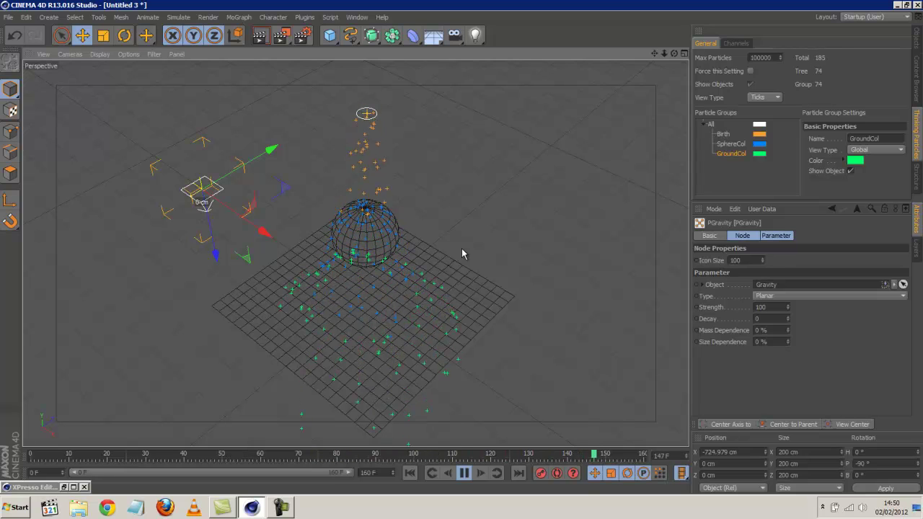
pyautogui.hotkey('ctrl', 'shift', 'z')
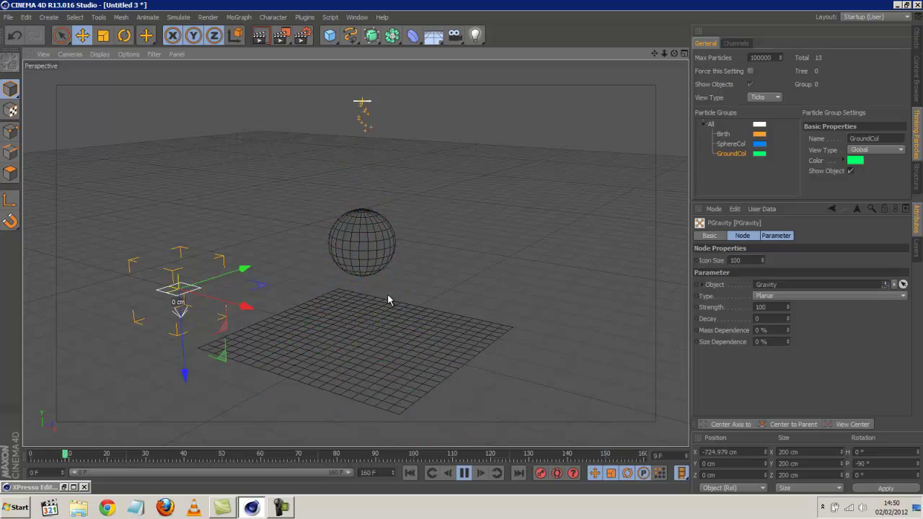
pyautogui.click(65, 488)
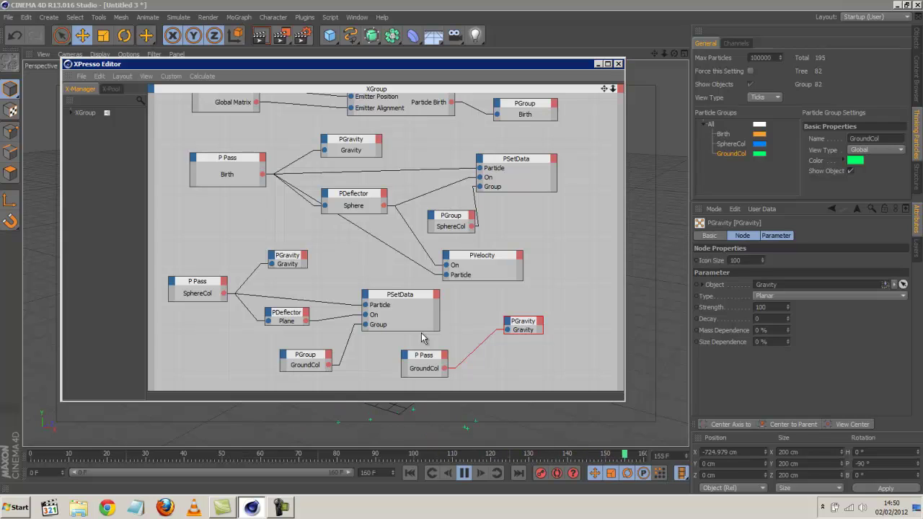
# Set the plane PDeflector to Two Side collision with 5% Bounce and preview the result.
pyautogui.click(294, 316)
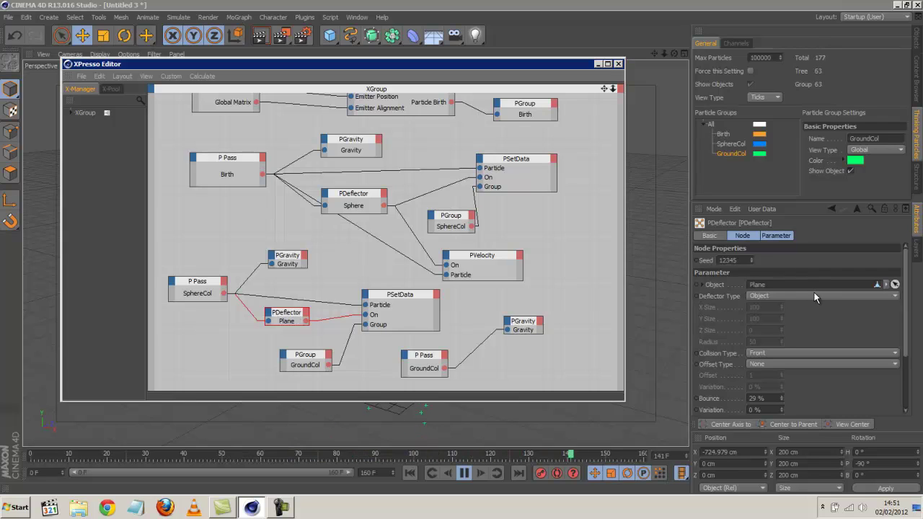
pyautogui.click(791, 353)
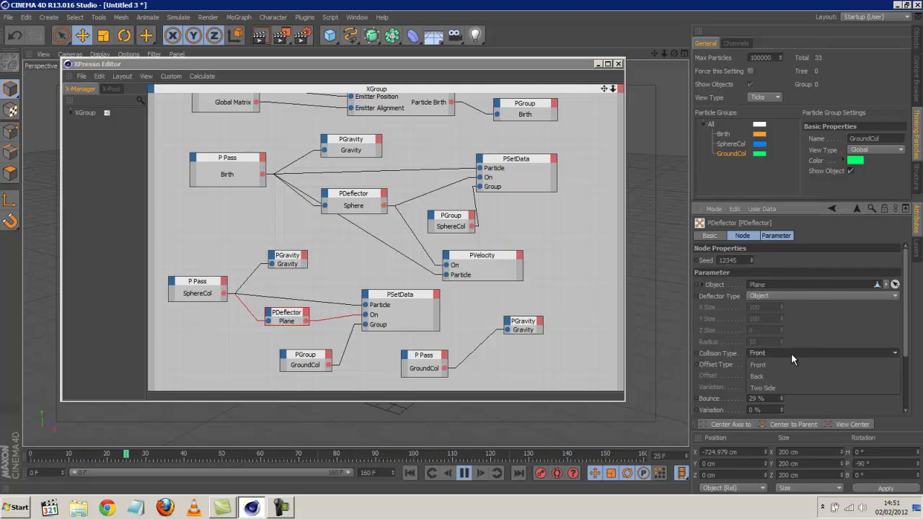
pyautogui.click(784, 390)
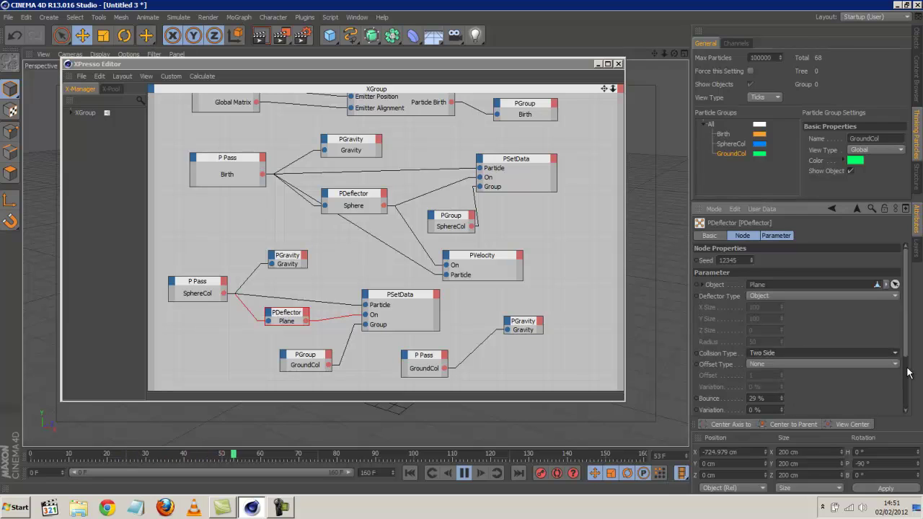
pyautogui.click(775, 398)
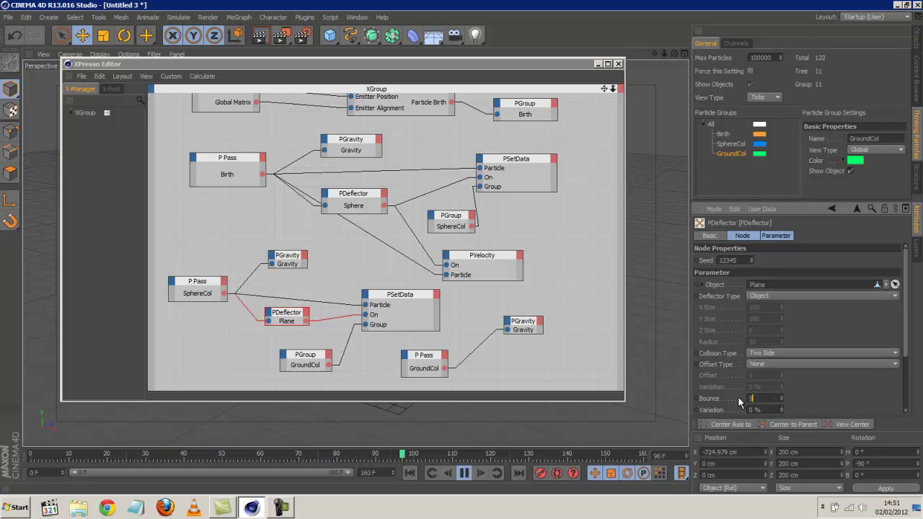
pyautogui.click(597, 64)
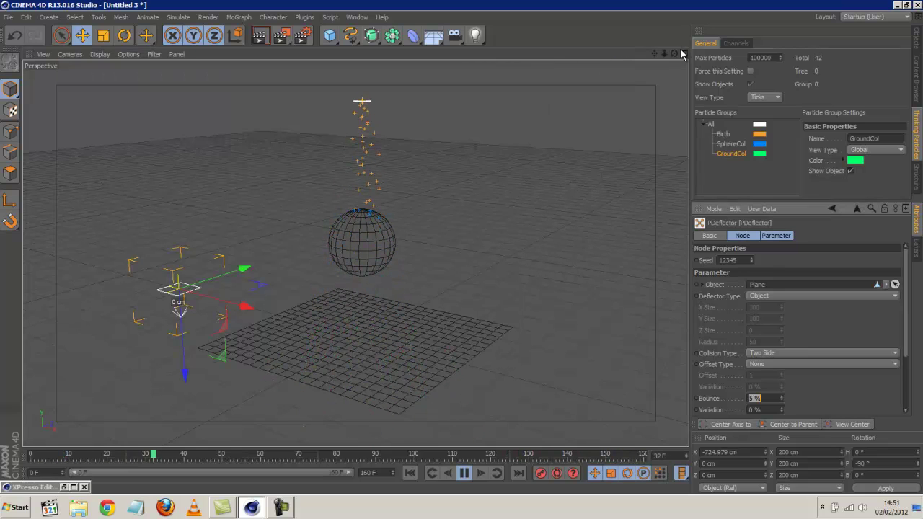
pyautogui.keyDown('alt'); pyautogui.moveTo(462, 231); pyautogui.dragTo(462, 252); pyautogui.keyUp('alt')
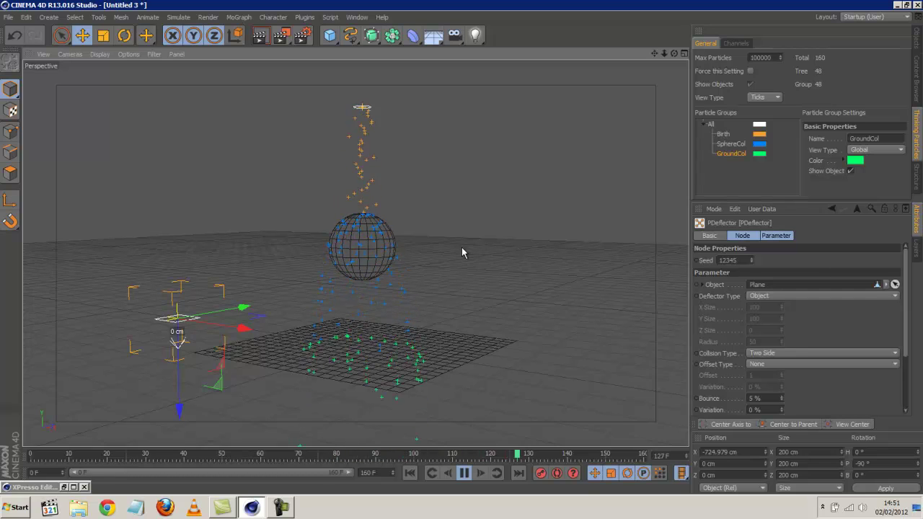
pyautogui.moveTo(461, 248)
pyautogui.keyDown('alt'); pyautogui.mouseDown()
pyautogui.moveTo(462, 238)
pyautogui.moveTo(461, 248)
pyautogui.mouseUp(); pyautogui.keyUp('alt')
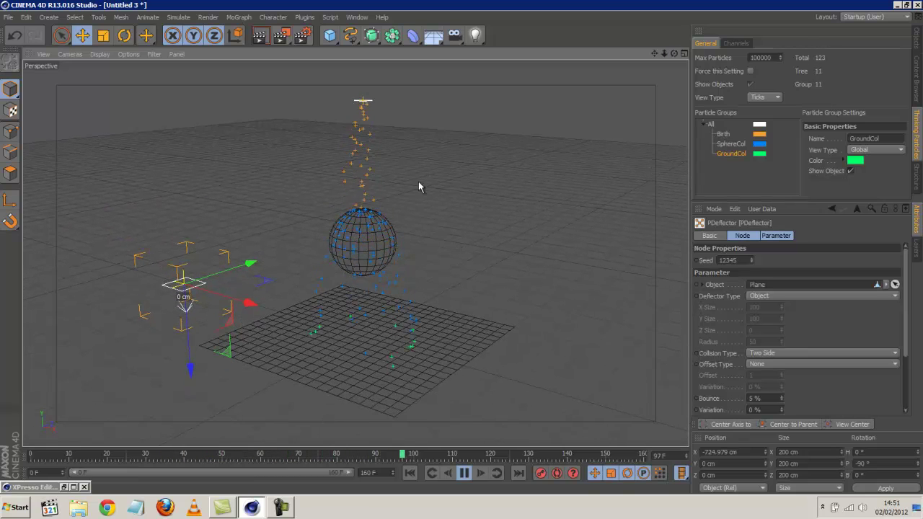
# Unlink P Pass GroundCol from the second PGravity node and preview the particles in the viewport.
pyautogui.click(67, 488)
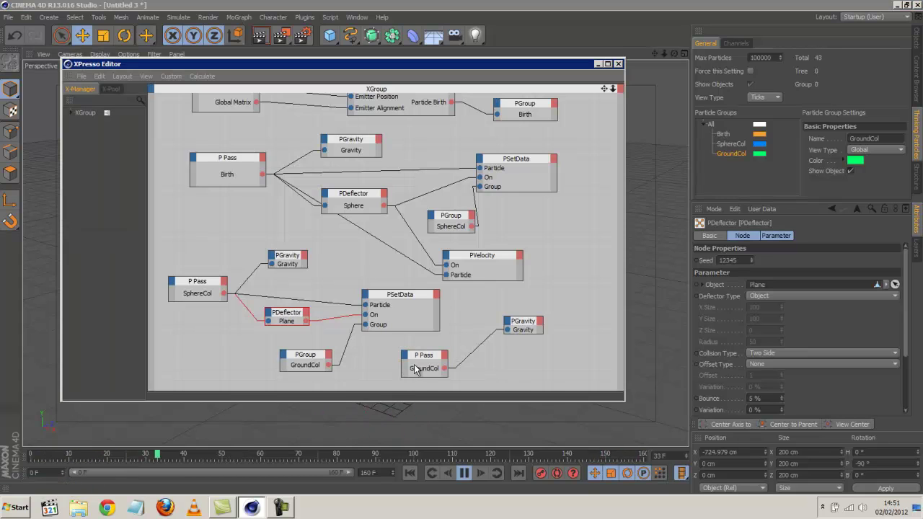
pyautogui.moveTo(507, 329); pyautogui.dragTo(482, 342)
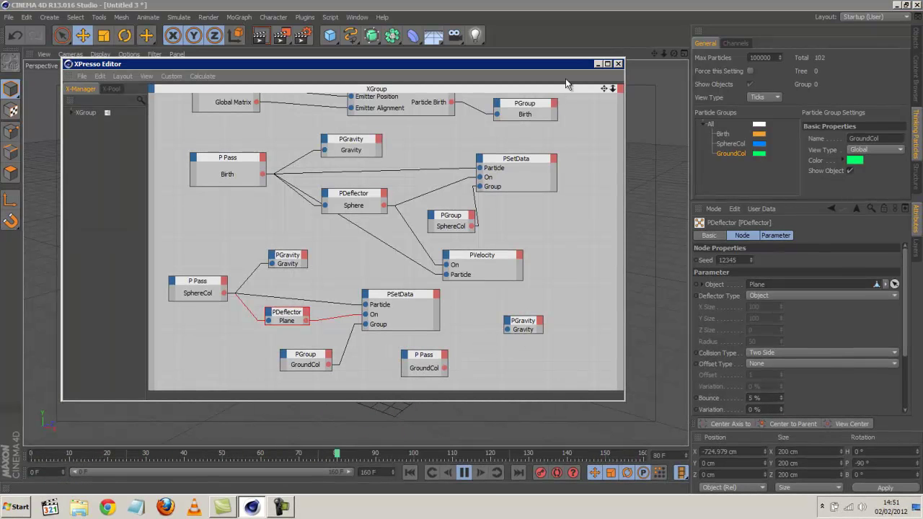
pyautogui.click(596, 66)
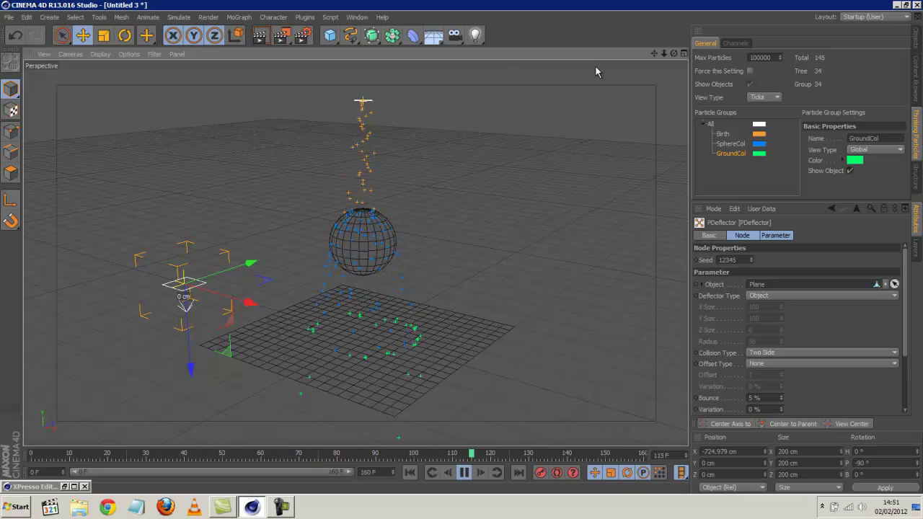
pyautogui.moveTo(674, 54); pyautogui.dragTo(461, 247)
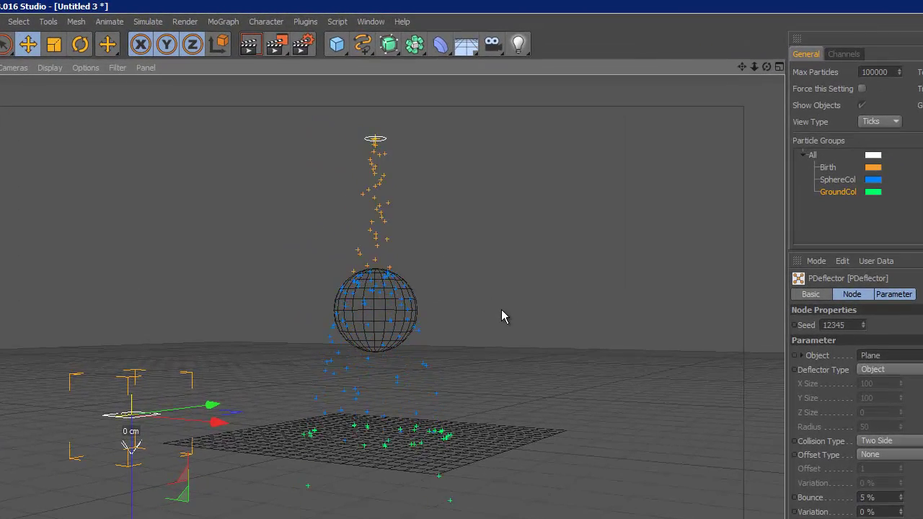
pyautogui.moveTo(501, 310); pyautogui.dragTo(502, 307)
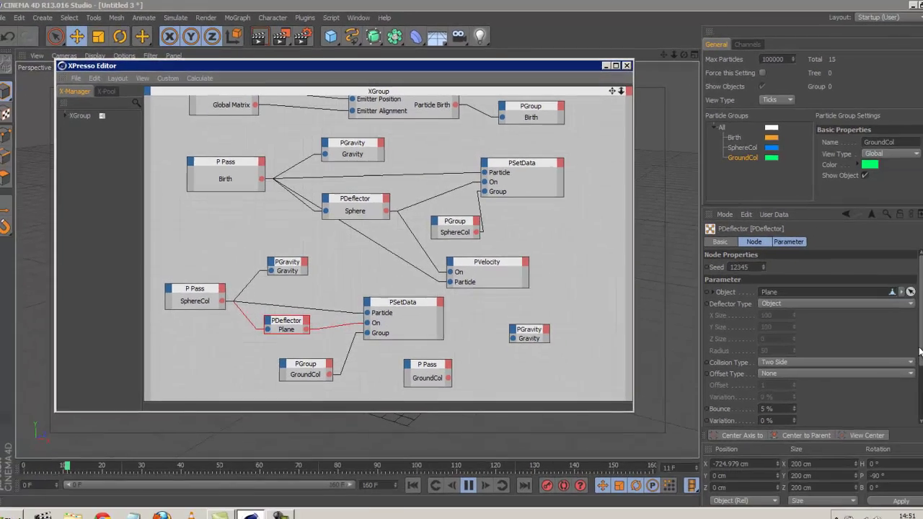
# Set the plane PDeflector to 3% Bounce, 91% Surface and 3% Energy, viewing the plane edge-on.
pyautogui.scroll(-3, 905, 399)
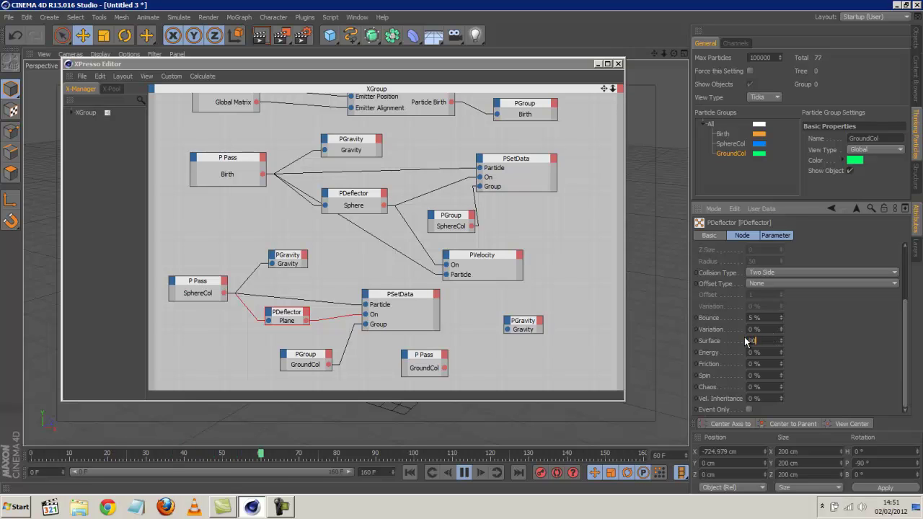
pyautogui.click(601, 64)
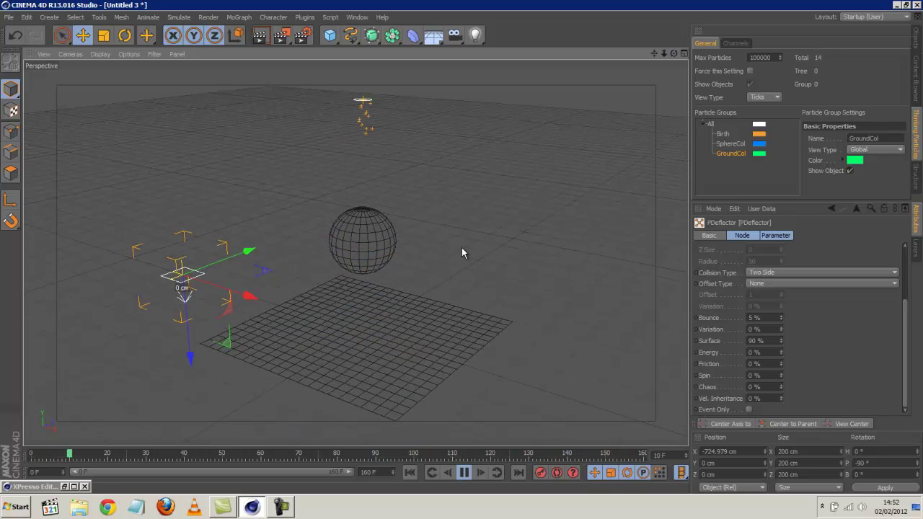
pyautogui.moveTo(764, 319); pyautogui.dragTo(735, 308)
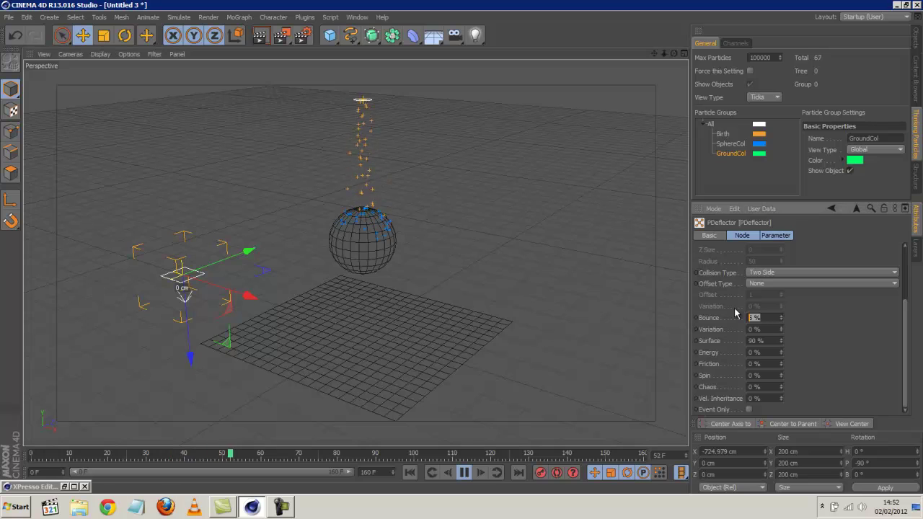
pyautogui.moveTo(766, 339); pyautogui.dragTo(732, 337)
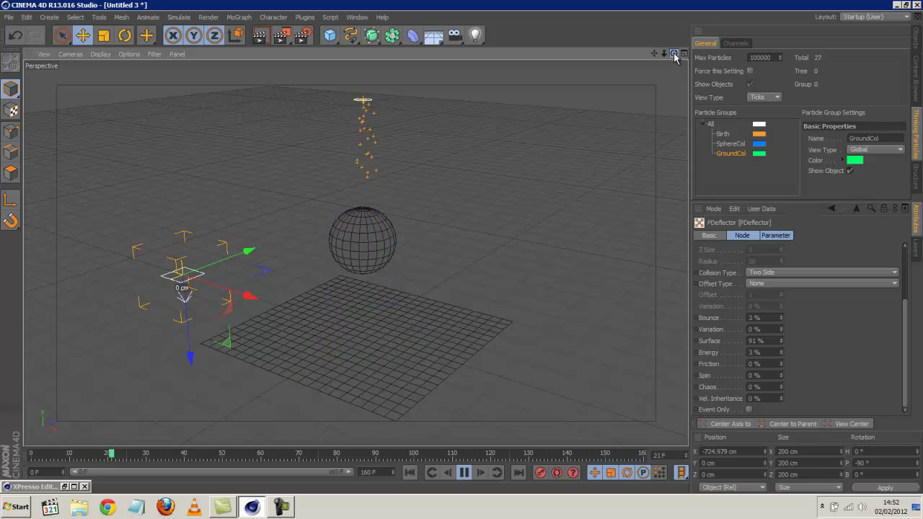
pyautogui.moveTo(673, 53); pyautogui.dragTo(462, 246)
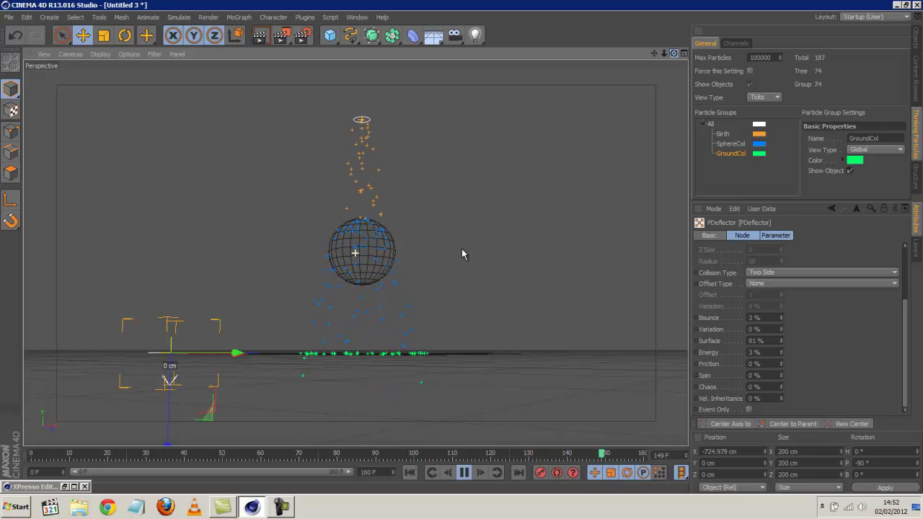
pyautogui.keyDown('alt'); pyautogui.moveTo(461, 247); pyautogui.dragTo(461, 248); pyautogui.keyUp('alt')
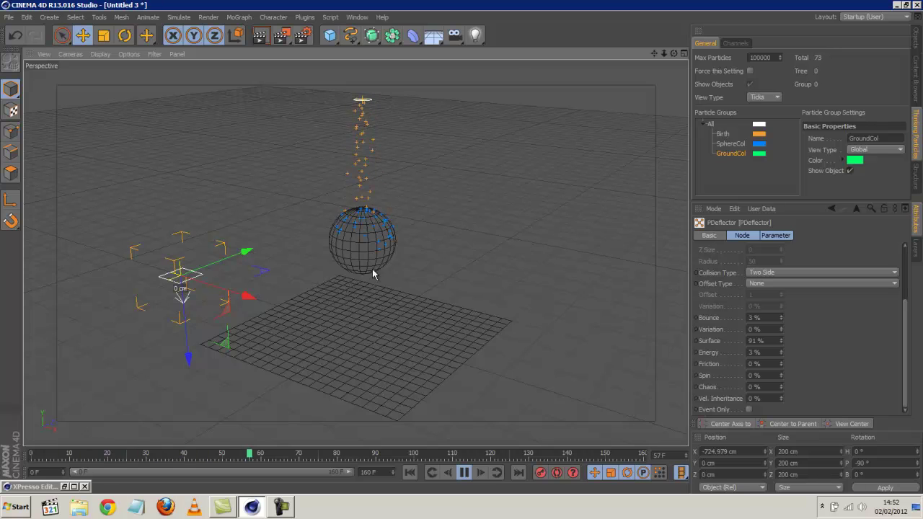
pyautogui.click(408, 237)
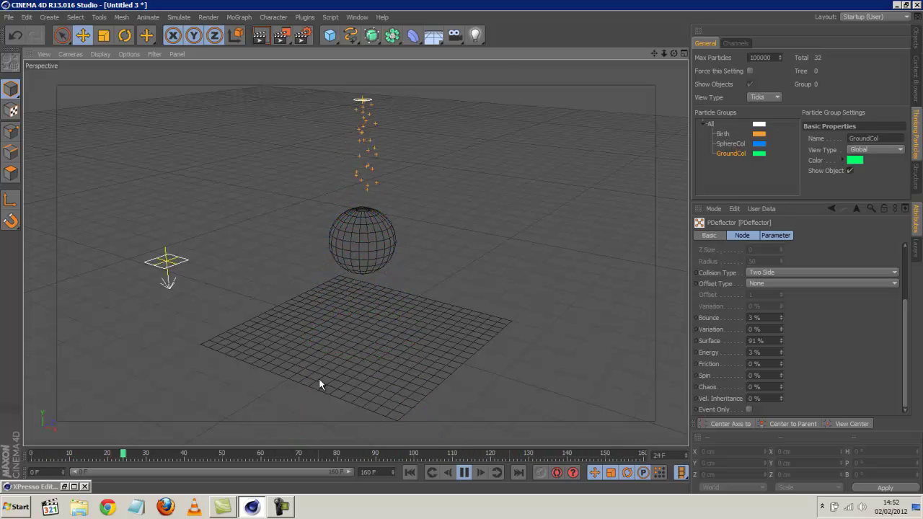
# Restore the XPresso Editor and pan the node graph to show the top nodes.
pyautogui.click(64, 487)
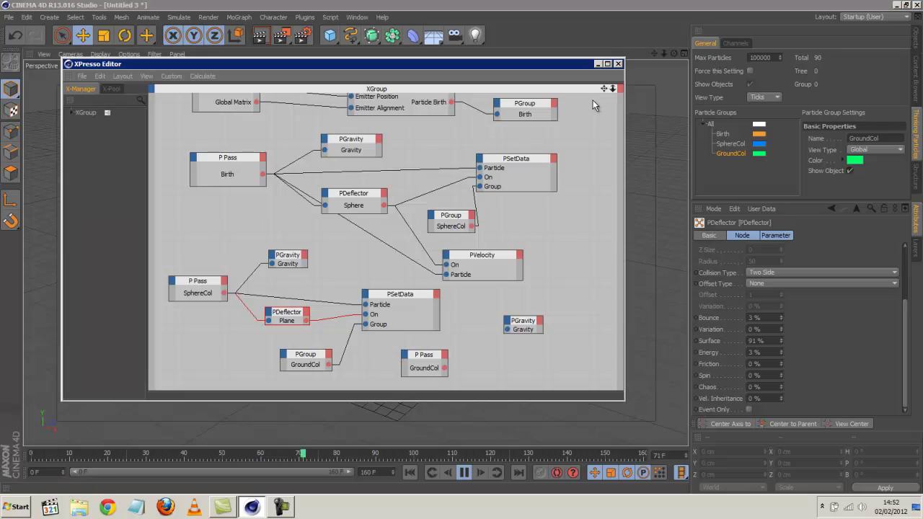
pyautogui.keyDown('alt'); pyautogui.moveTo(458, 216); pyautogui.dragTo(461, 246, button='middle'); pyautogui.keyUp('alt')
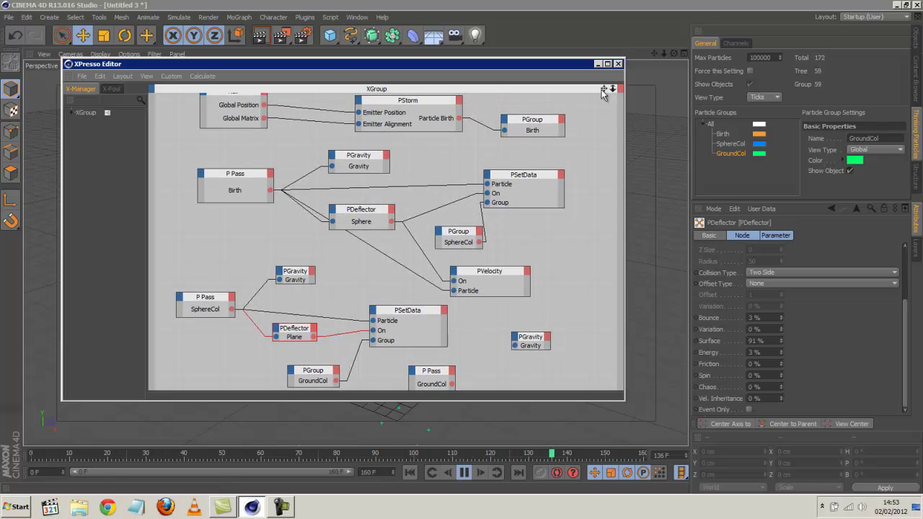
pyautogui.moveTo(604, 89); pyautogui.dragTo(604, 59)
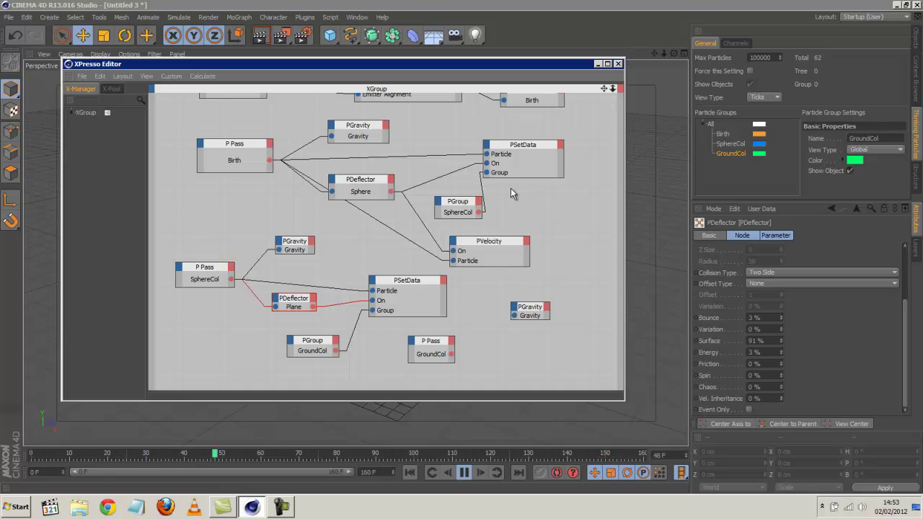
# Browse the New Node menu without adding a node, then close the XPresso Editor.
pyautogui.rightClick(531, 196)
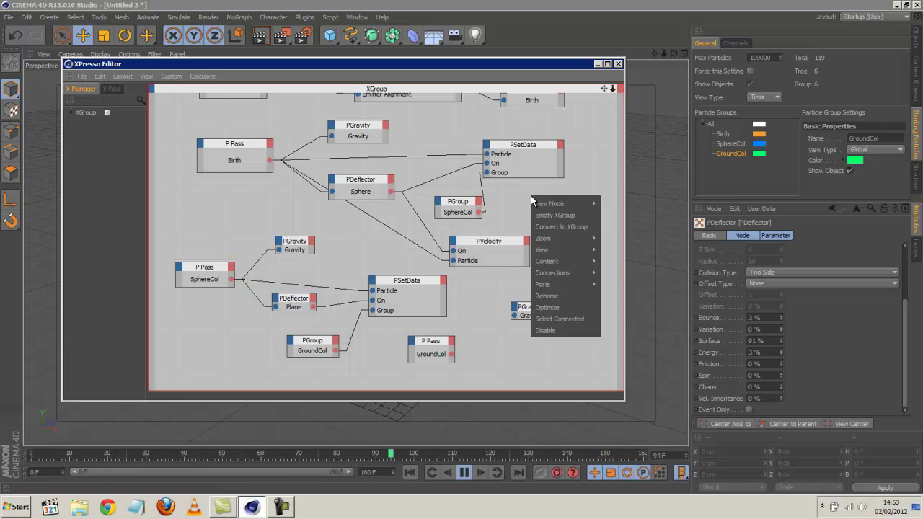
pyautogui.moveTo(543, 205)
pyautogui.moveTo(621, 205)
pyautogui.moveTo(670, 204)
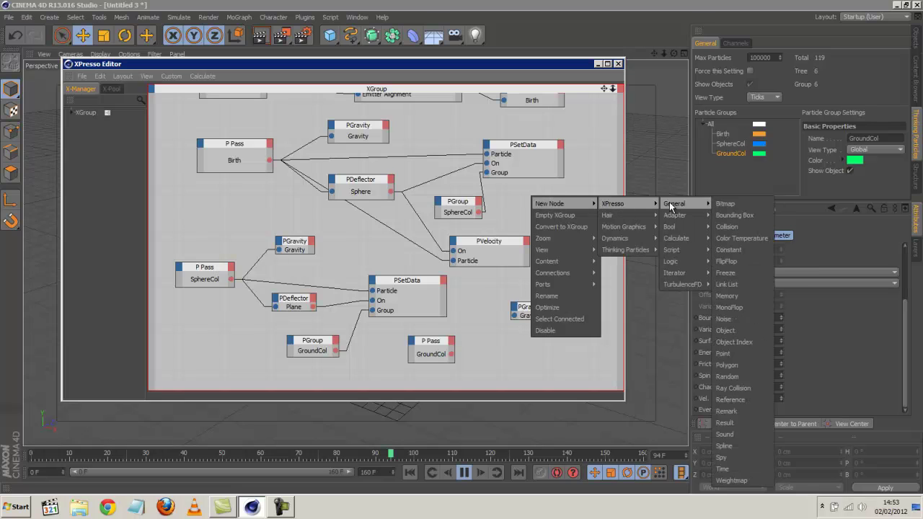
pyautogui.moveTo(702, 240)
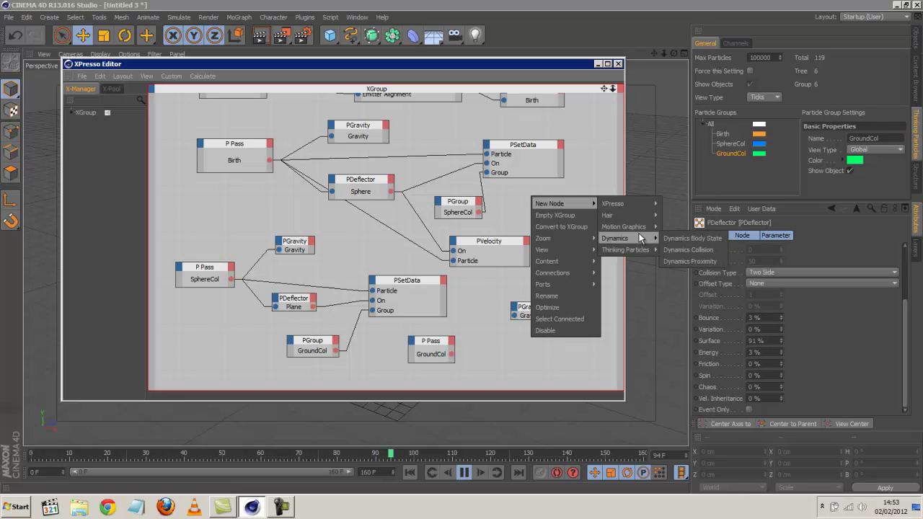
pyautogui.moveTo(643, 216)
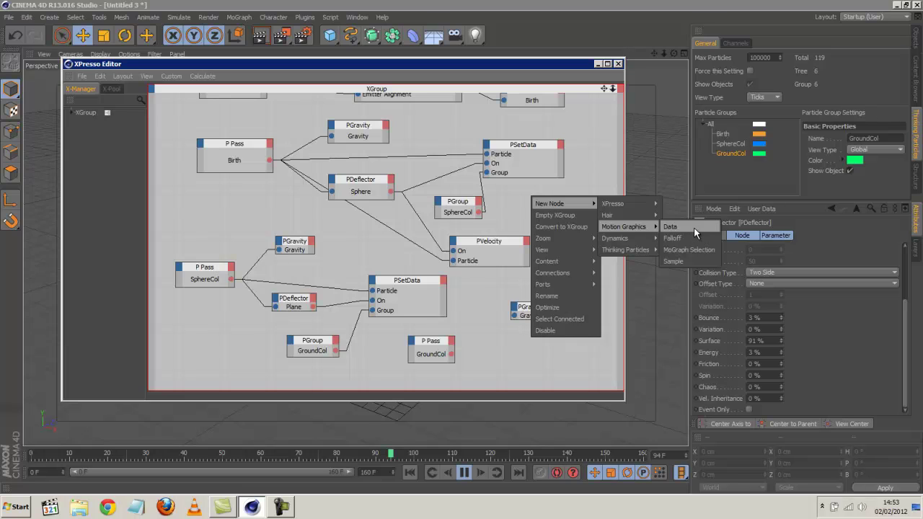
pyautogui.click(574, 159)
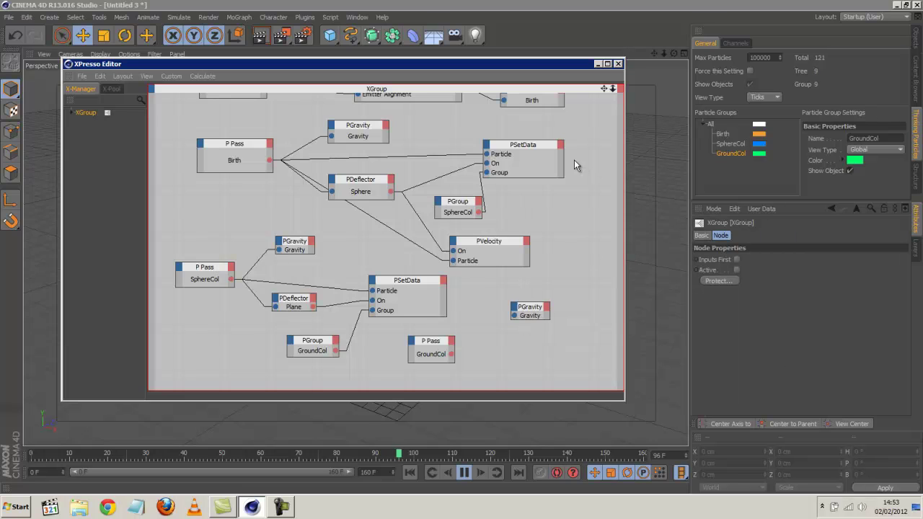
pyautogui.click(618, 65)
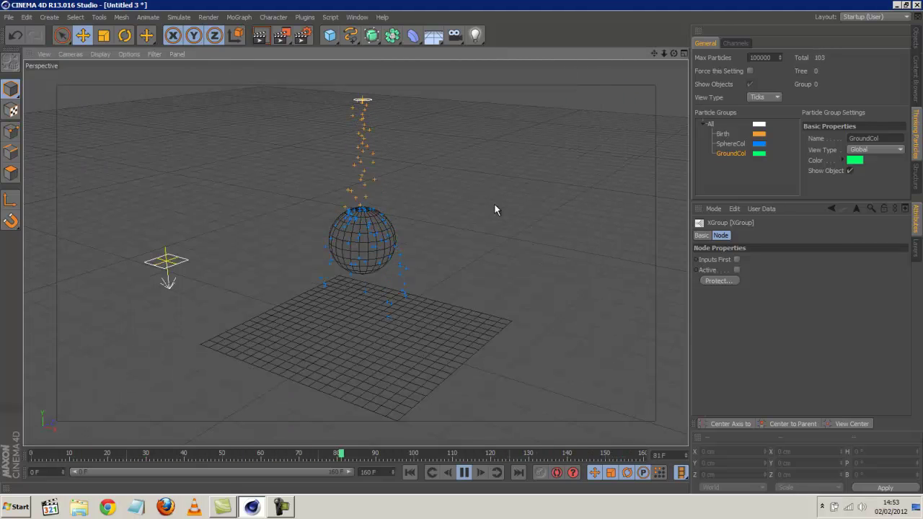
# Pause playback at frame 121 and add a Metaball object from the generator flyout.
pyautogui.click(464, 472)
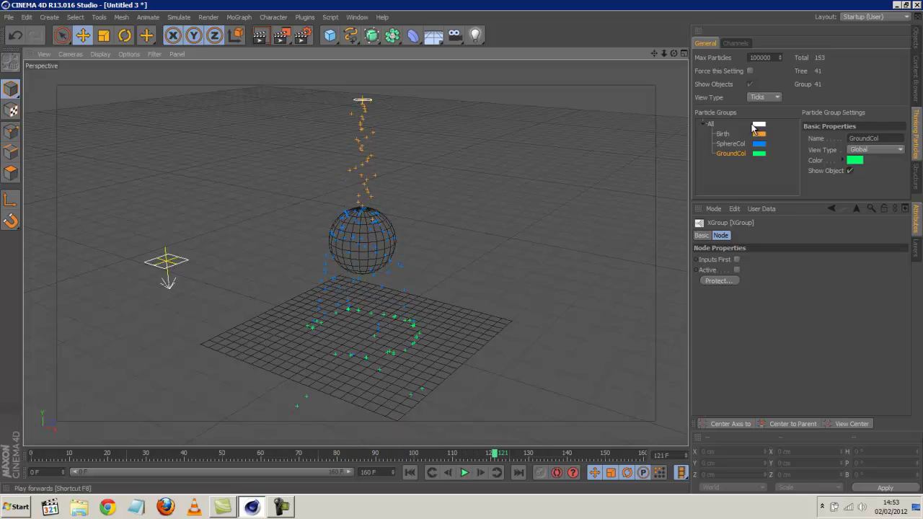
pyautogui.click(918, 34)
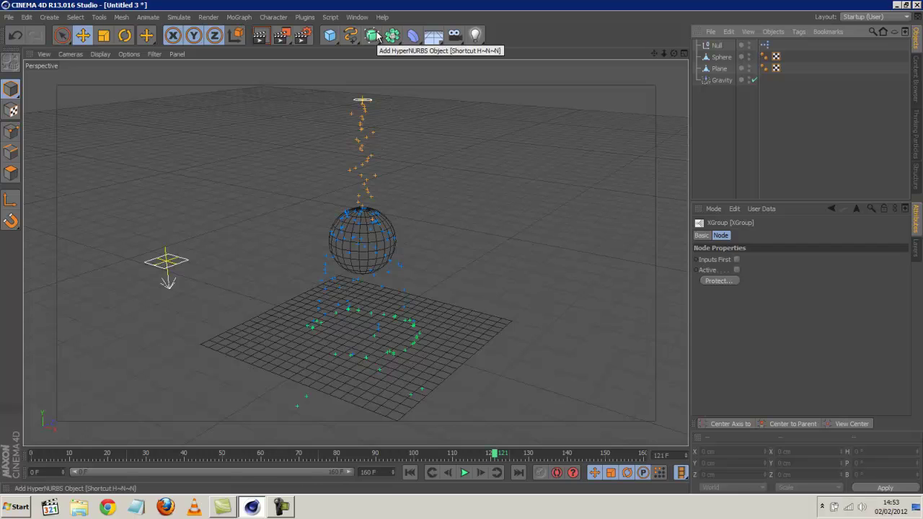
pyautogui.click(392, 36)
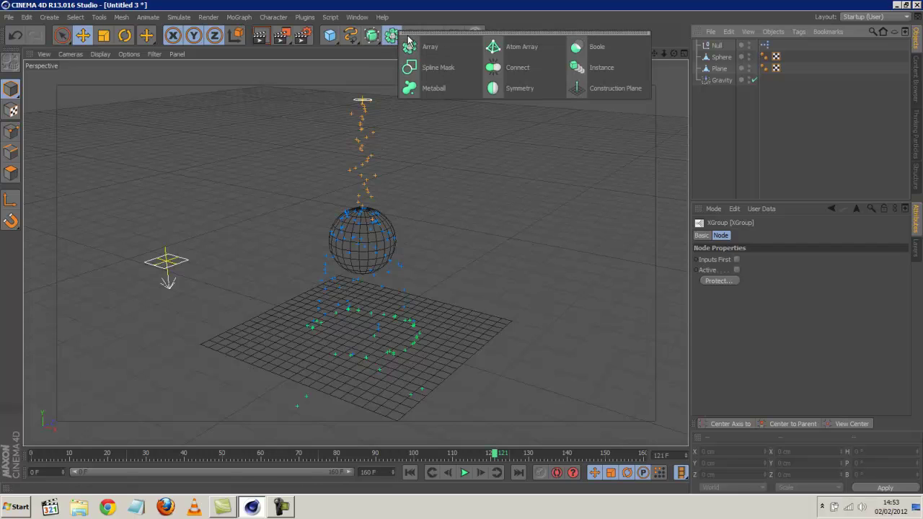
pyautogui.click(392, 36)
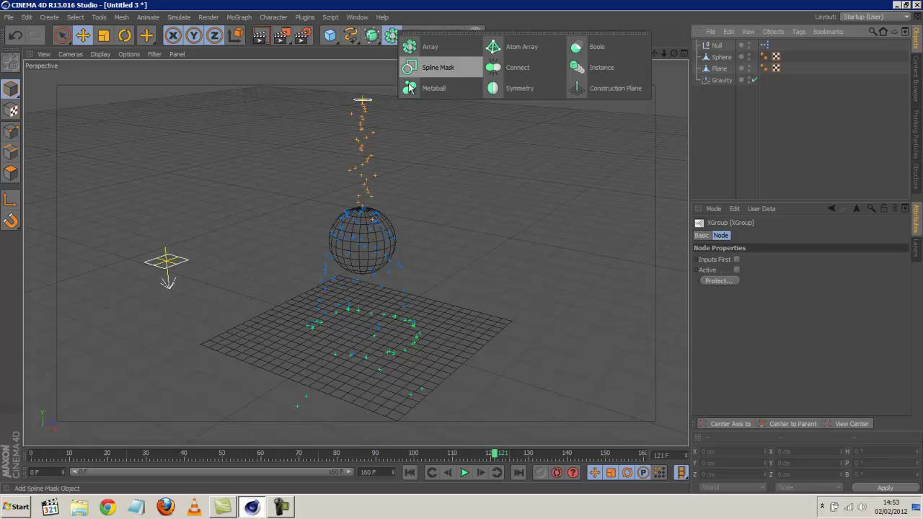
pyautogui.click(433, 88)
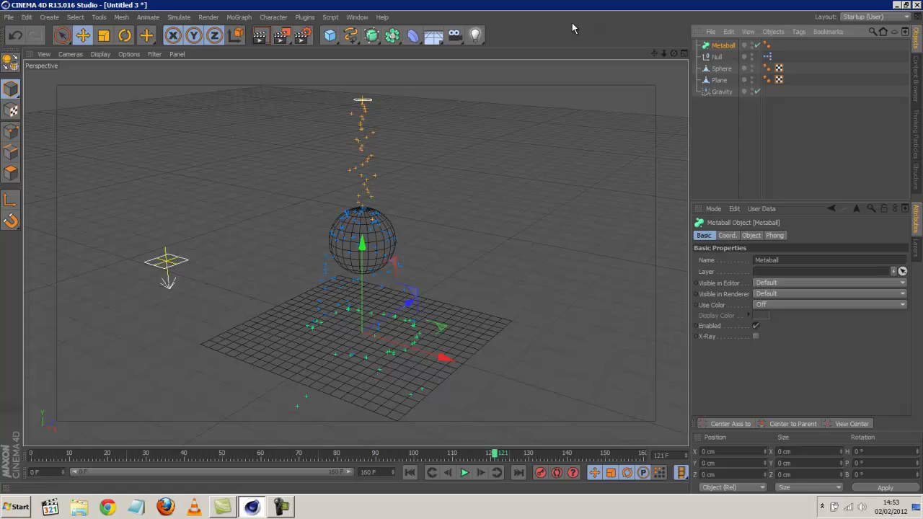
# Add a Particle Geometry object via Simulate > Thinking Particles, then preview a render and return.
pyautogui.click(204, 18)
pyautogui.moveTo(179, 17)
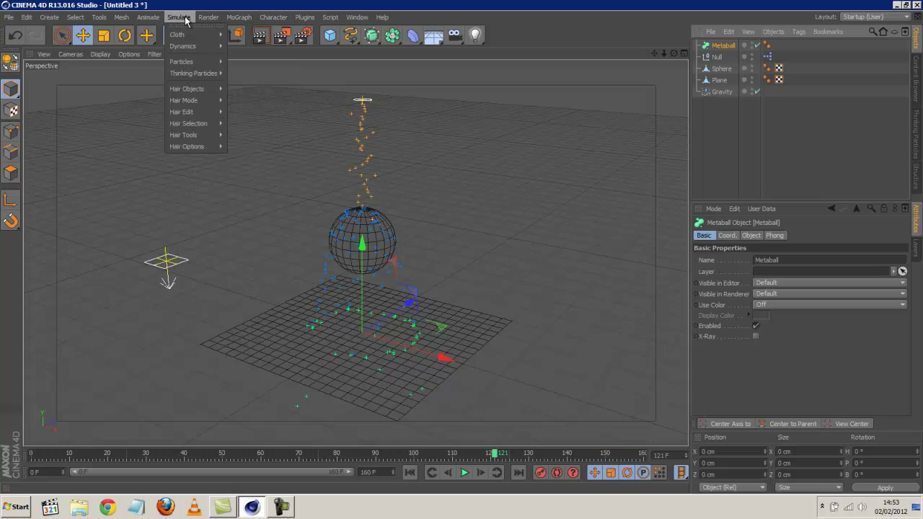
pyautogui.moveTo(202, 74)
pyautogui.click(262, 77)
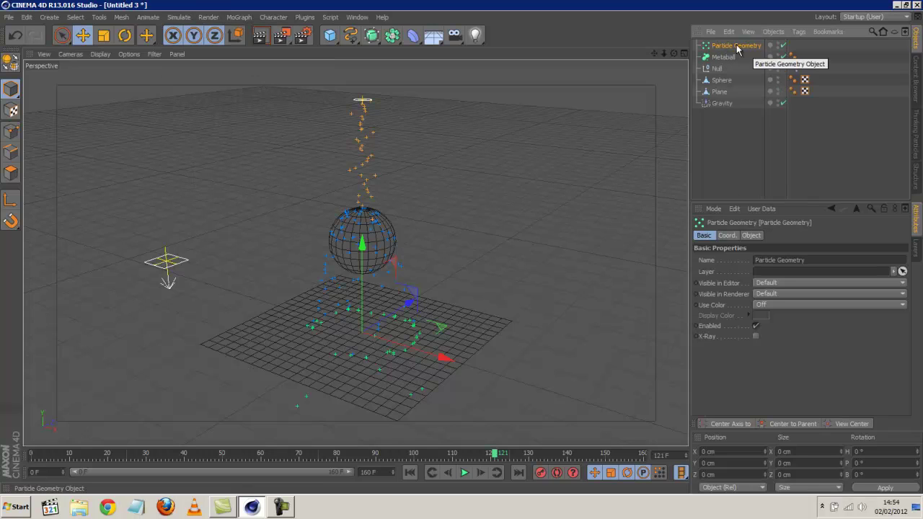
pyautogui.click(259, 34)
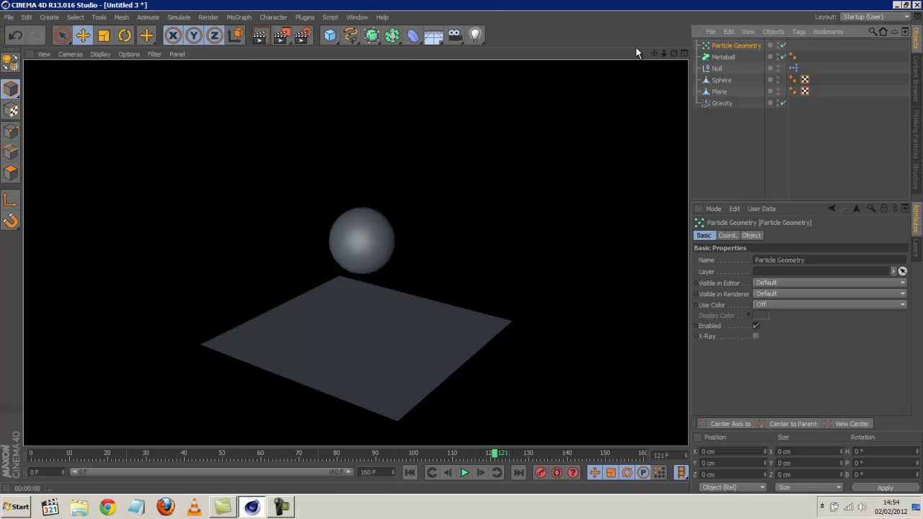
pyautogui.click(461, 246)
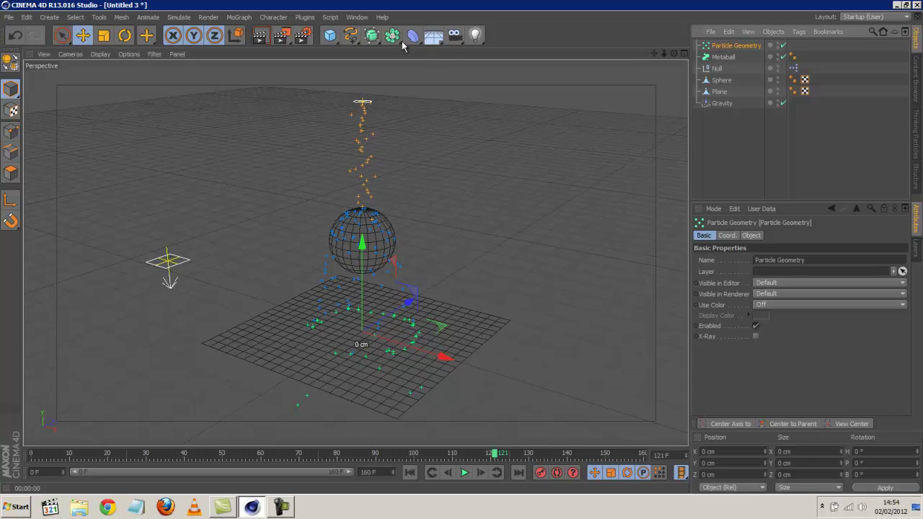
# Add a Polygon primitive, make it editable, and move it left off the plane.
pyautogui.click(331, 34)
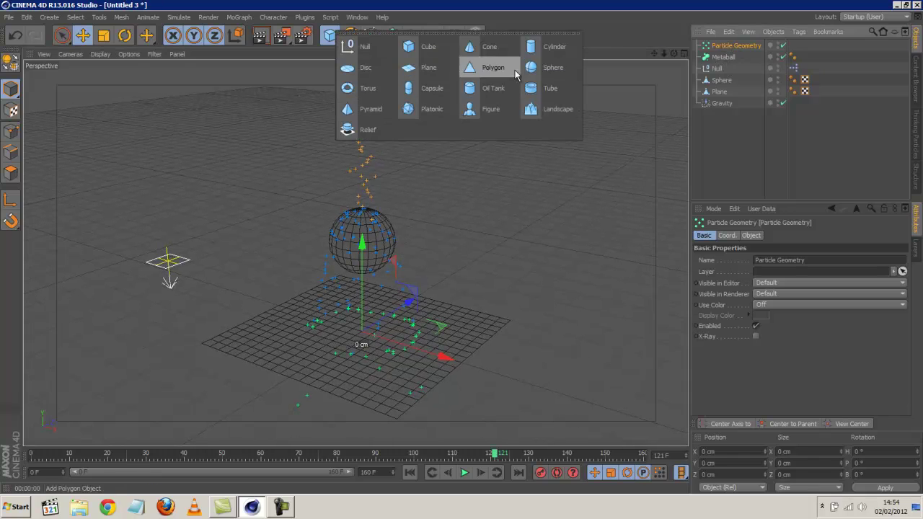
pyautogui.click(491, 67)
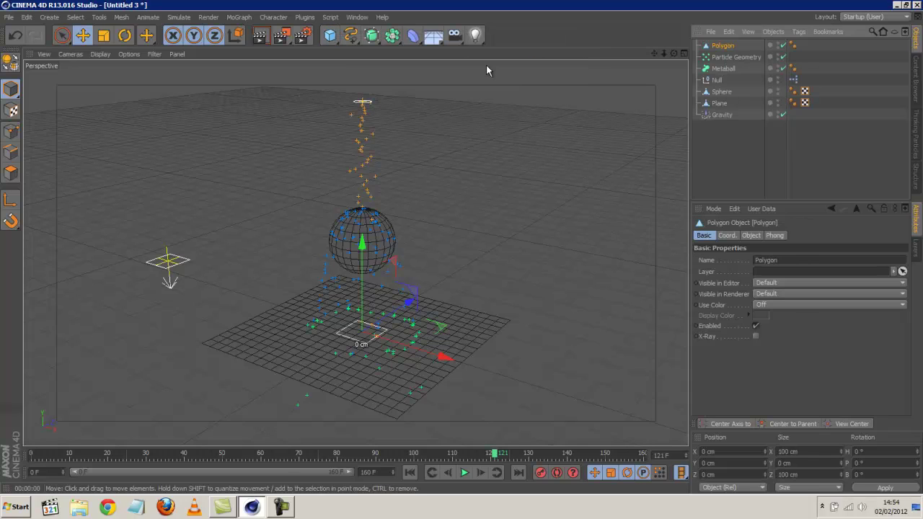
pyautogui.press('c')
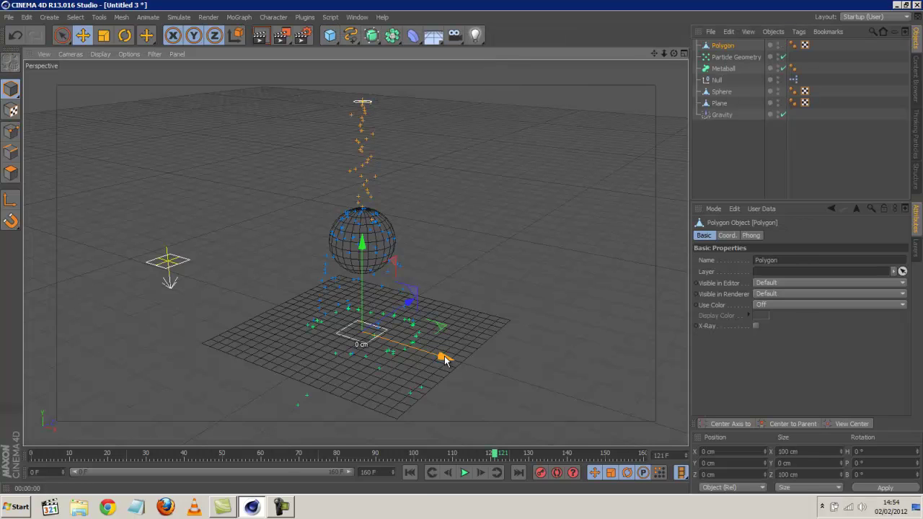
pyautogui.moveTo(447, 357); pyautogui.dragTo(309, 309)
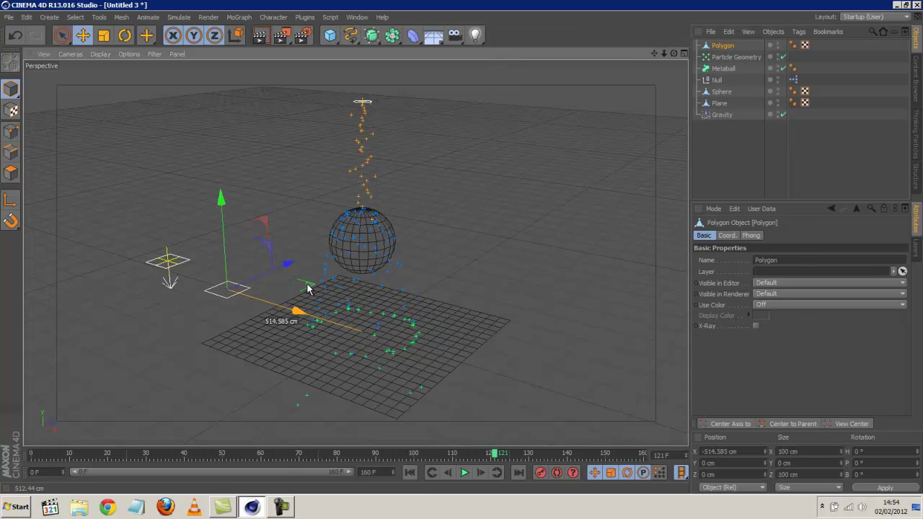
# Link the All Thinking Particles group into Particle Geometry's Particle Group field.
pyautogui.click(745, 59)
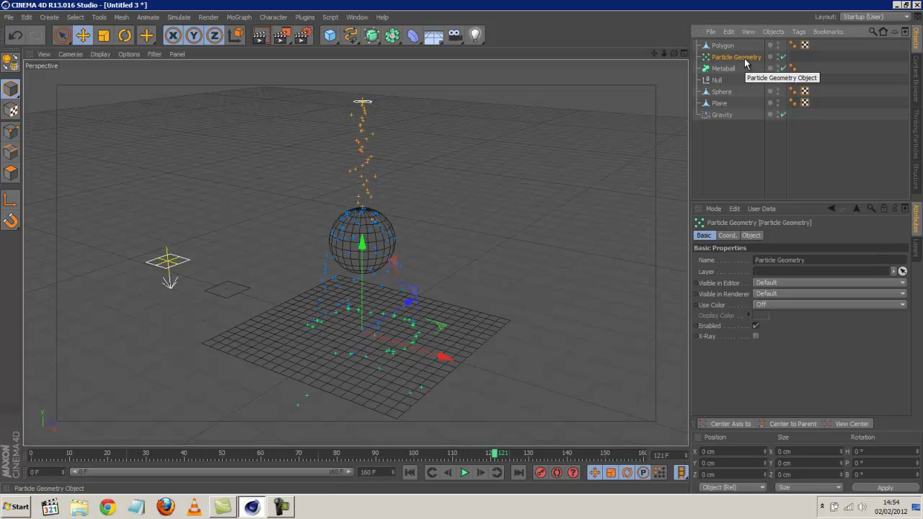
pyautogui.click(751, 235)
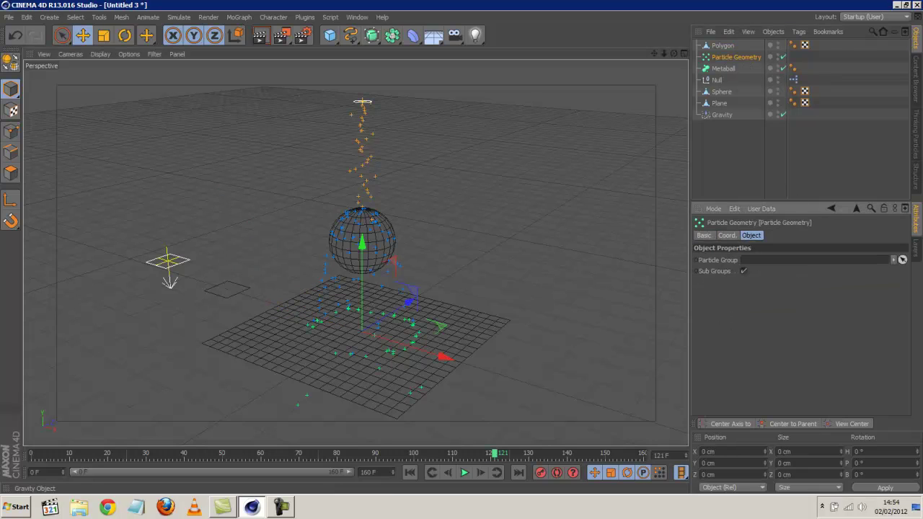
pyautogui.click(917, 118)
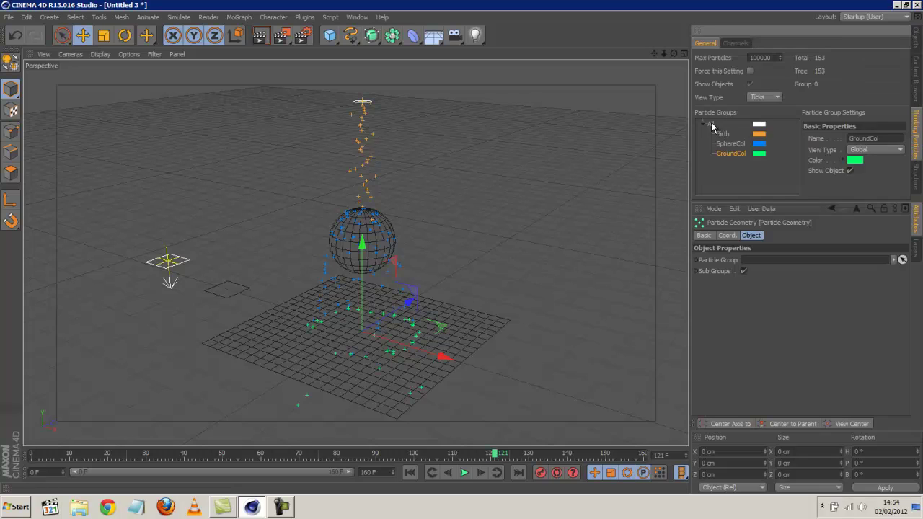
pyautogui.moveTo(762, 264); pyautogui.dragTo(761, 264)
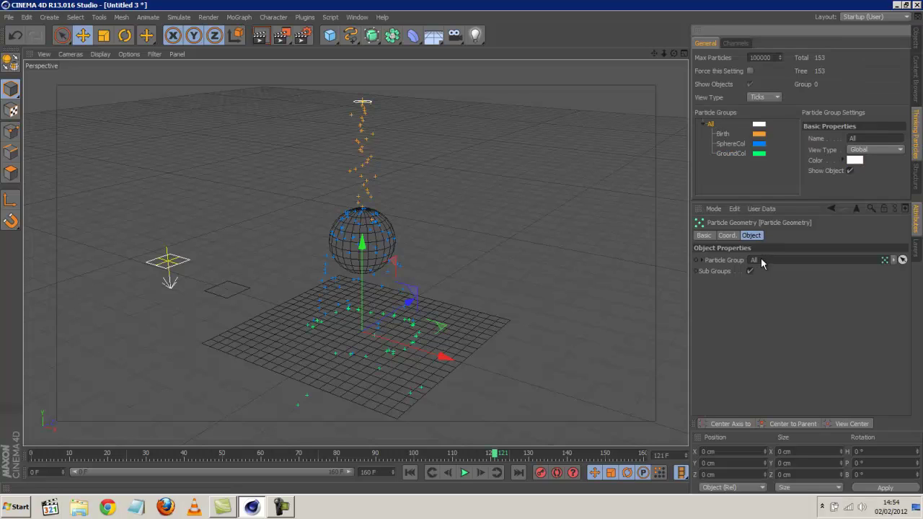
pyautogui.click(918, 46)
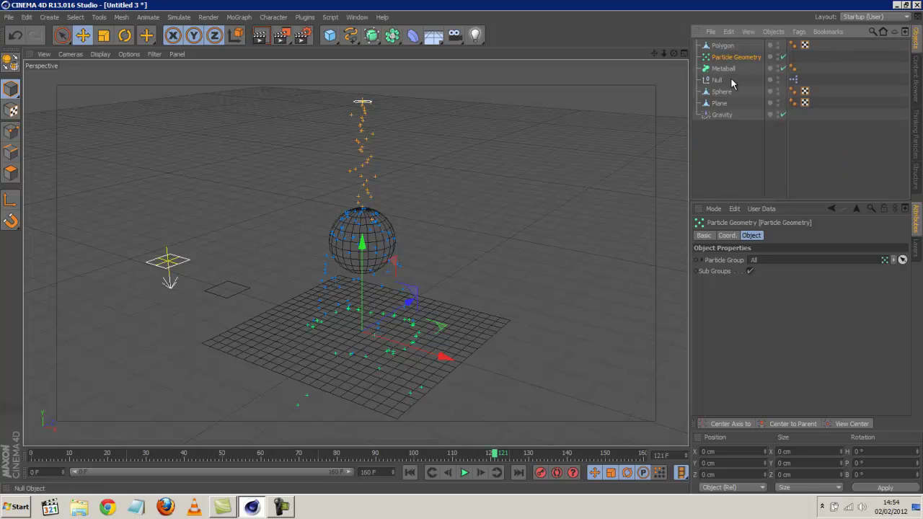
# Add a PShape node in the Null's XPresso graph, set its Object to Polygon, and wire Particle Birth to it.
pyautogui.doubleClick(793, 79)
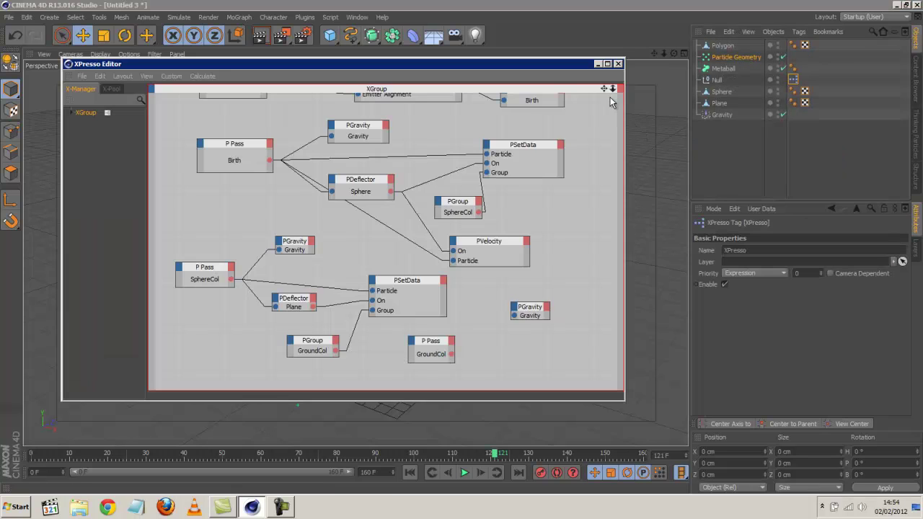
pyautogui.moveTo(604, 88); pyautogui.dragTo(462, 250)
pyautogui.rightClick(518, 111)
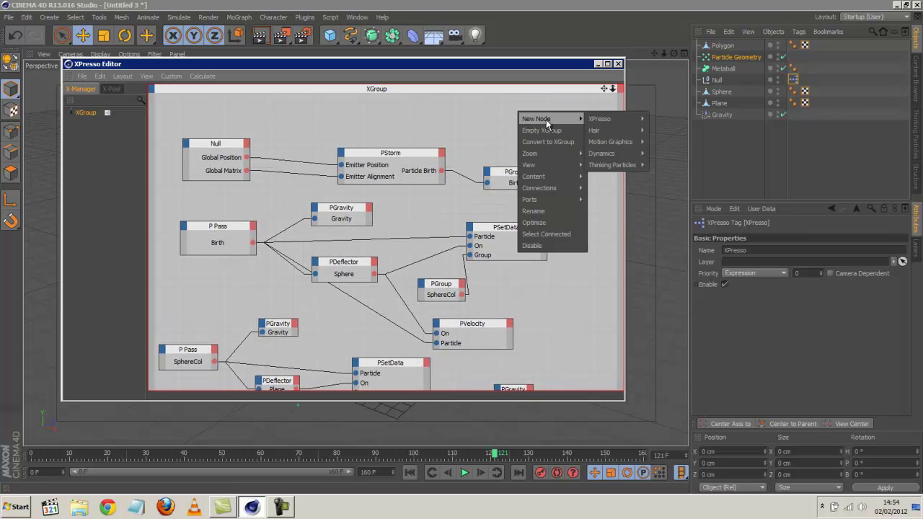
pyautogui.moveTo(565, 162)
pyautogui.moveTo(569, 119)
pyautogui.moveTo(620, 165)
pyautogui.moveTo(662, 167)
pyautogui.moveTo(674, 187)
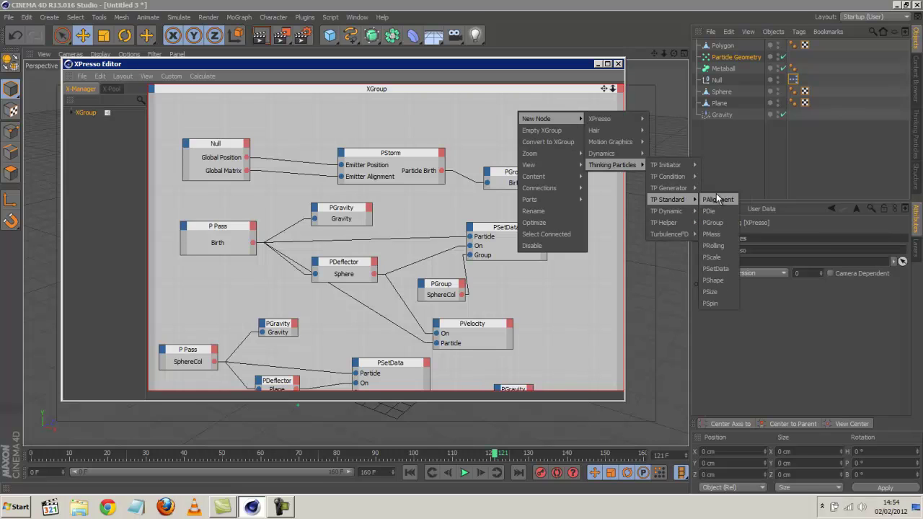
pyautogui.click(723, 280)
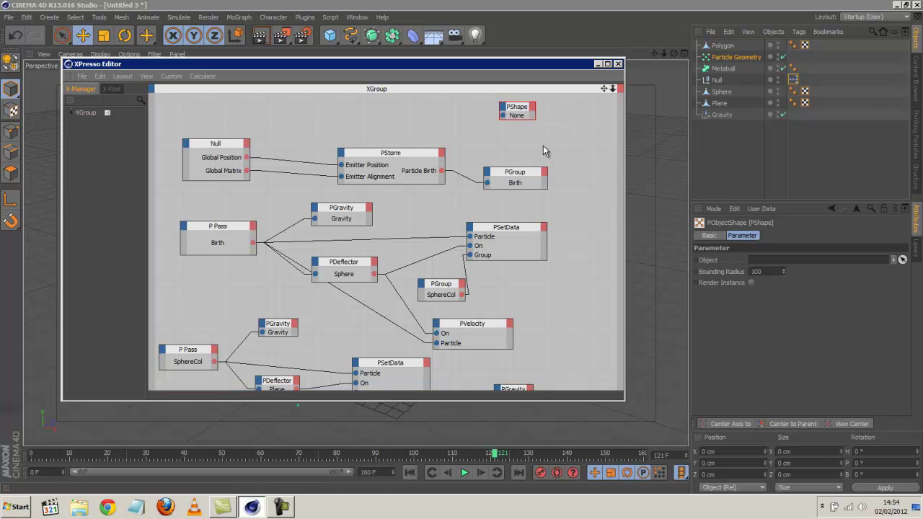
pyautogui.moveTo(724, 46); pyautogui.dragTo(624, 78)
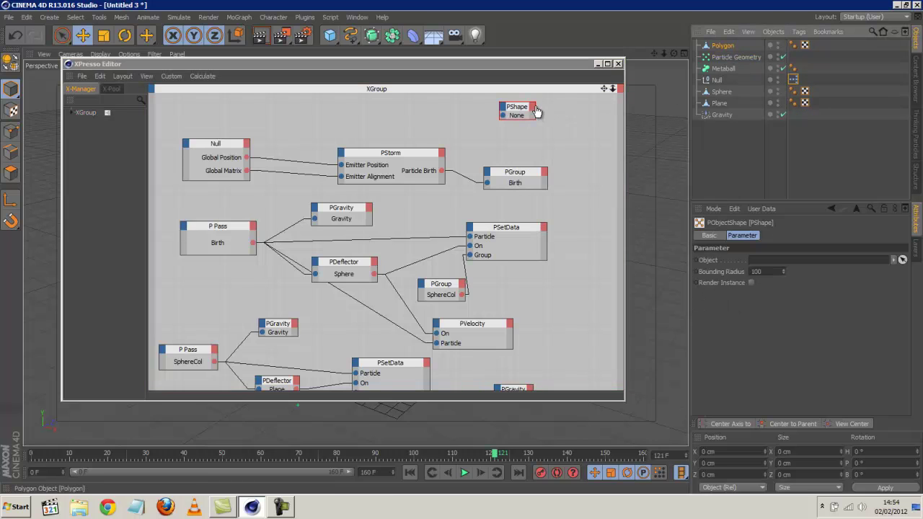
pyautogui.moveTo(522, 120); pyautogui.dragTo(442, 170)
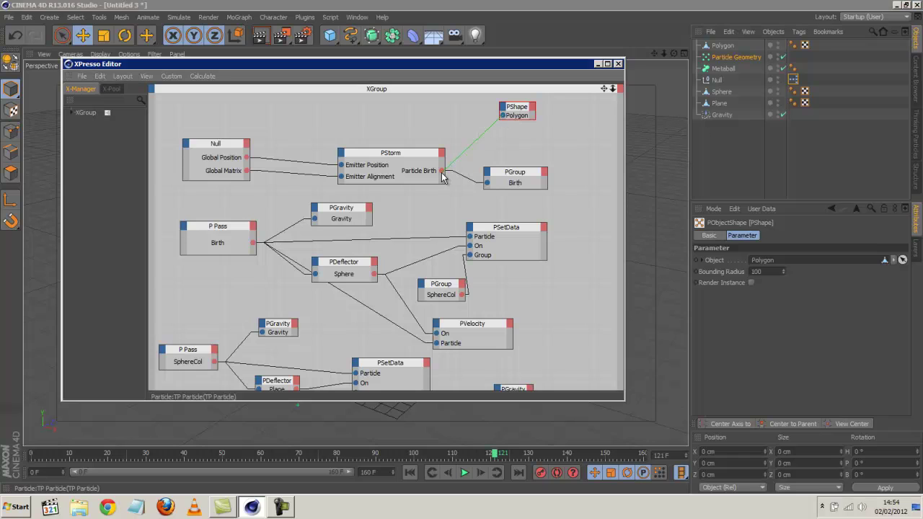
# Minimize the XPresso Editor, replay the simulation from frame 0, select Particle Geometry, and pause.
pyautogui.click(598, 64)
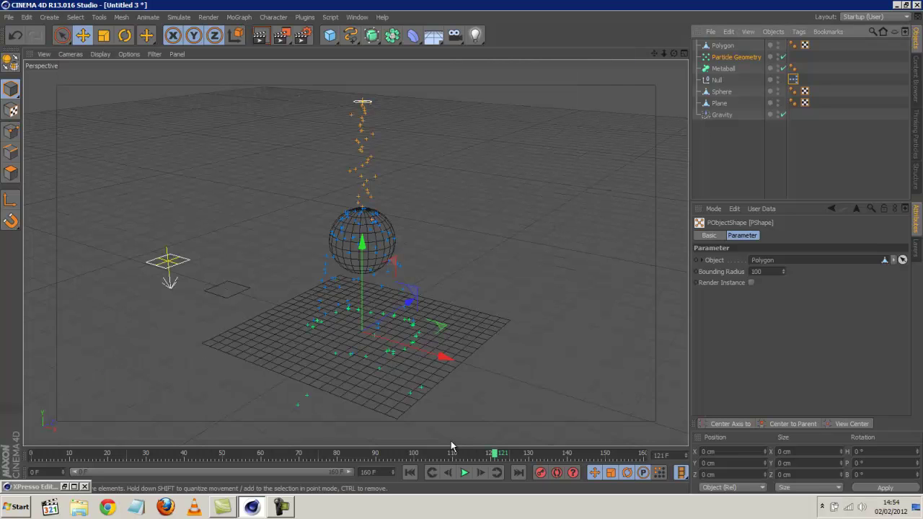
pyautogui.click(409, 472)
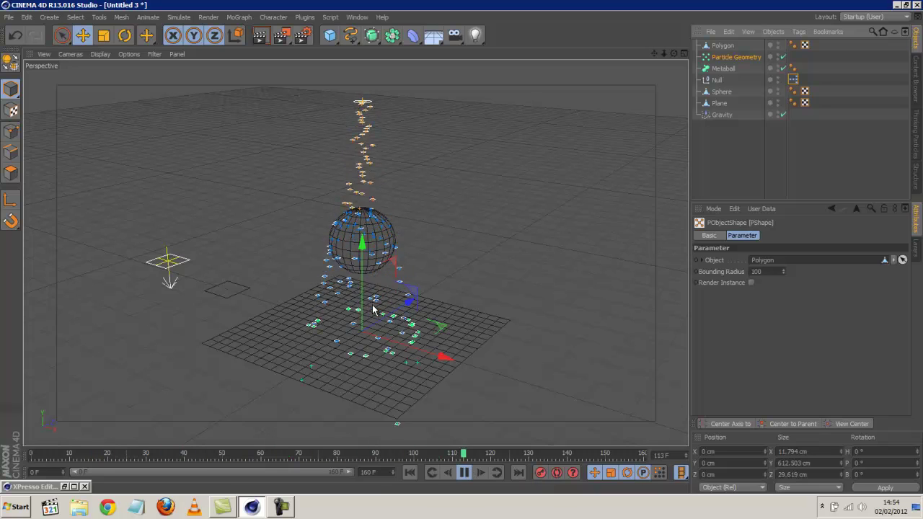
pyautogui.click(750, 59)
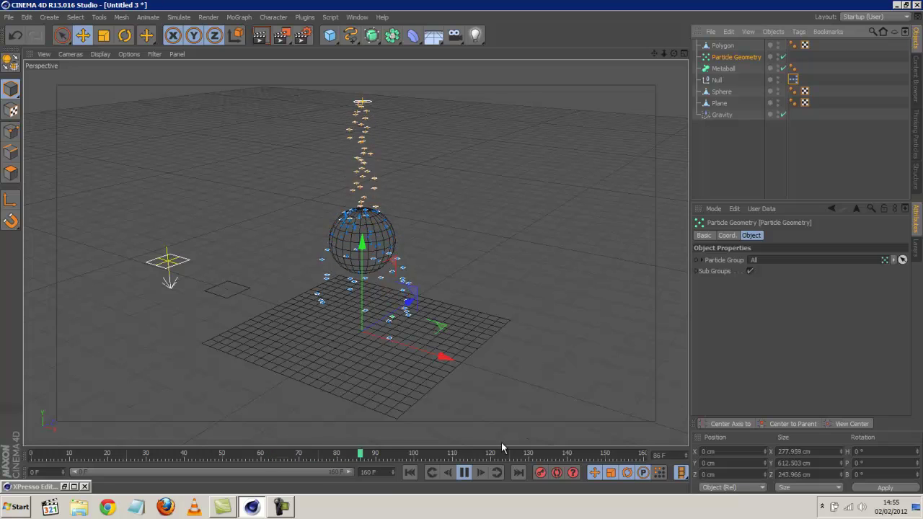
pyautogui.click(464, 472)
pyautogui.click(260, 36)
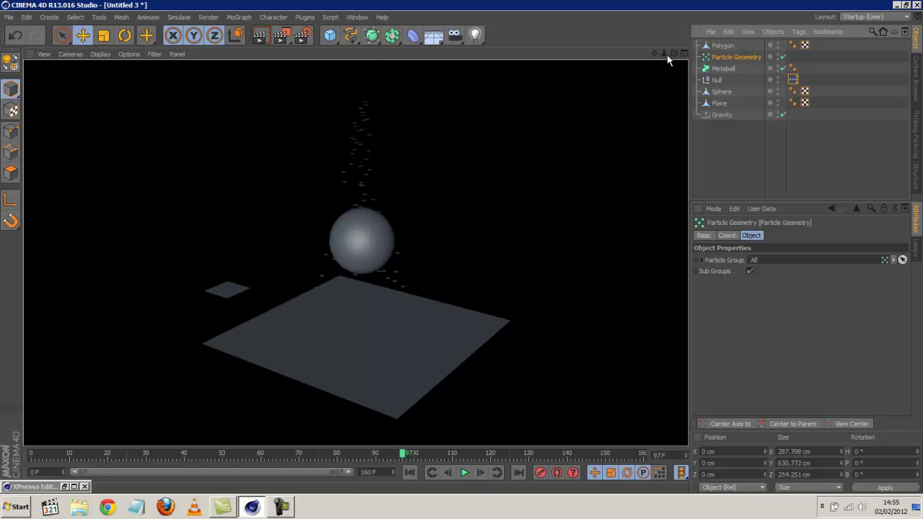
pyautogui.click(461, 249)
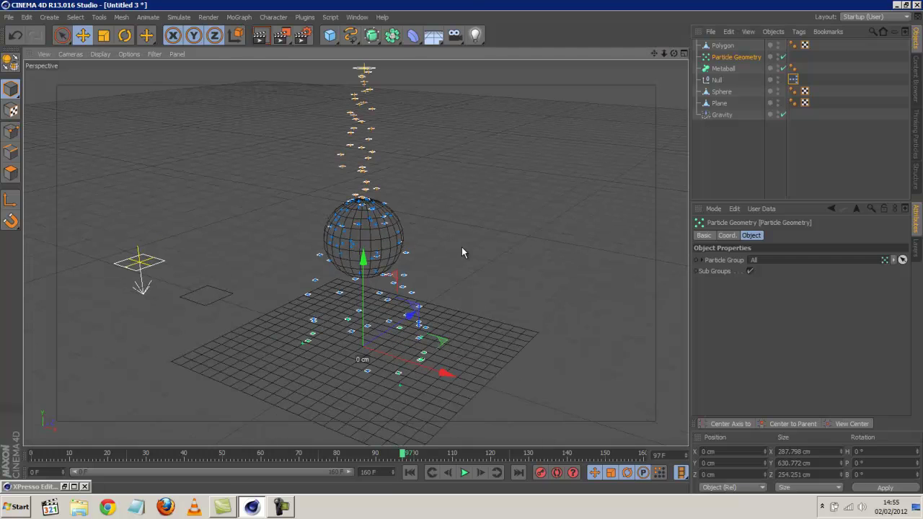
pyautogui.click(260, 34)
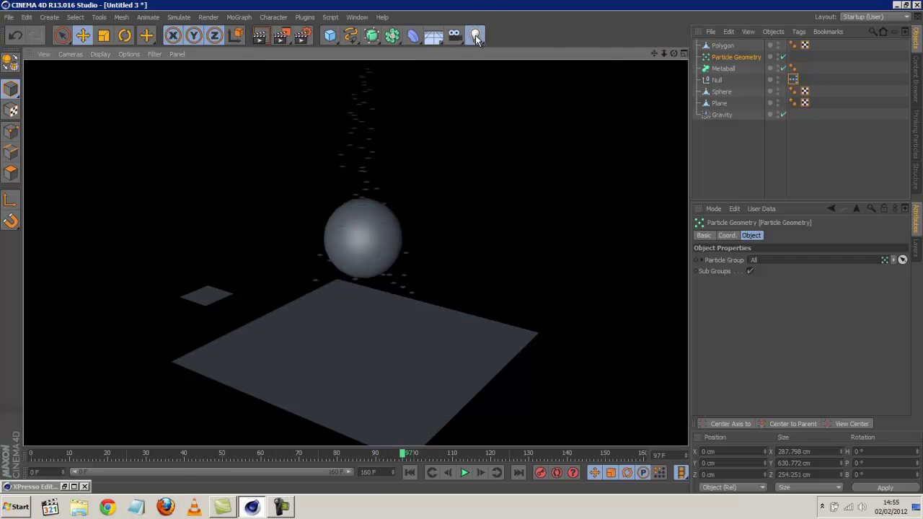
pyautogui.moveTo(475, 35); pyautogui.dragTo(505, 45)
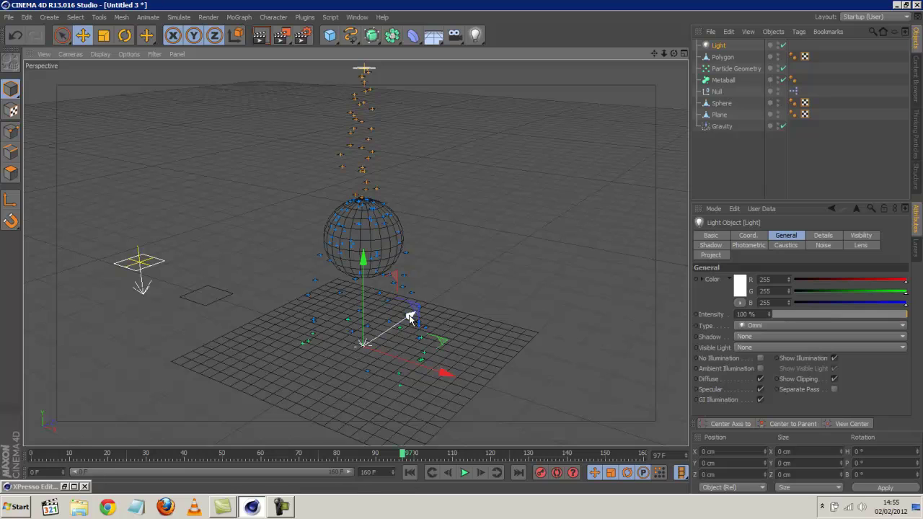
pyautogui.moveTo(412, 313); pyautogui.dragTo(318, 383)
pyautogui.moveTo(301, 437); pyautogui.dragTo(205, 394)
pyautogui.moveTo(127, 282)
pyautogui.mouseDown()
pyautogui.moveTo(114, 251)
pyautogui.moveTo(140, 284)
pyautogui.mouseUp()
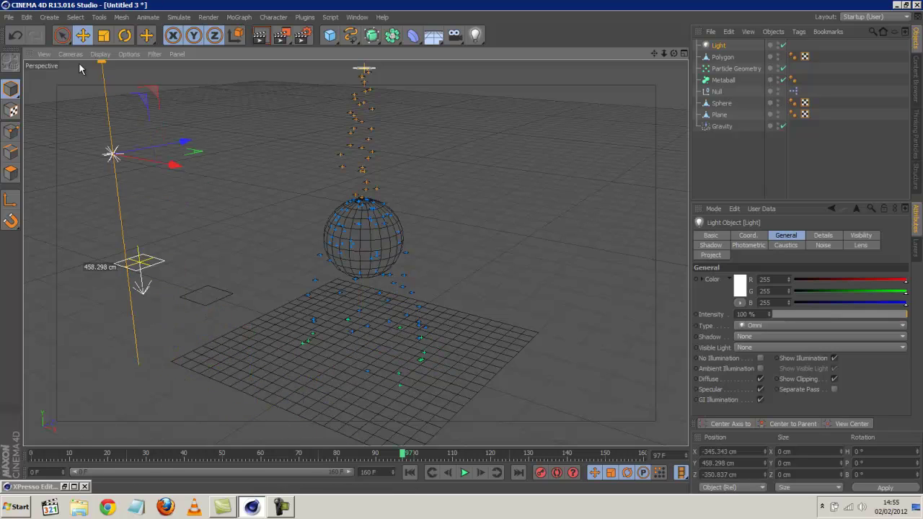
pyautogui.click(260, 36)
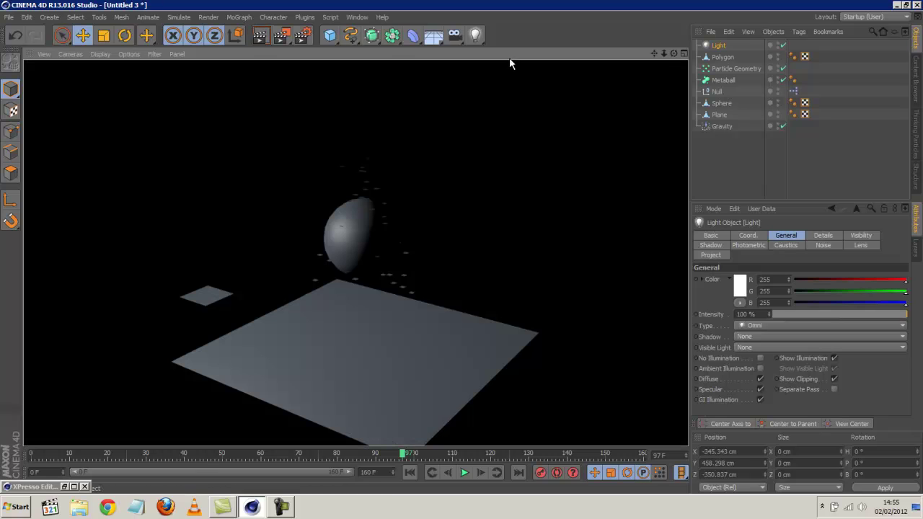
pyautogui.click(718, 46)
pyautogui.press('Delete')
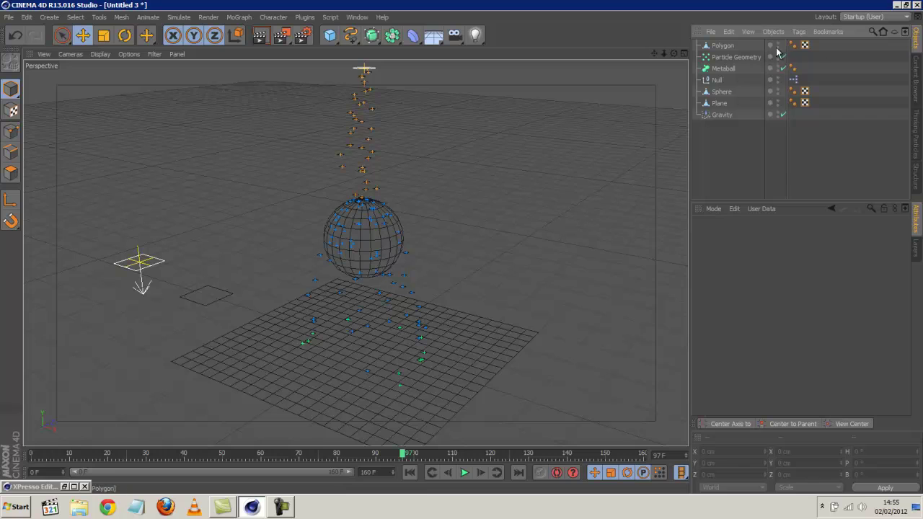
# Select Particle Geometry and look through its Coordinates and Basic settings.
pyautogui.click(748, 57)
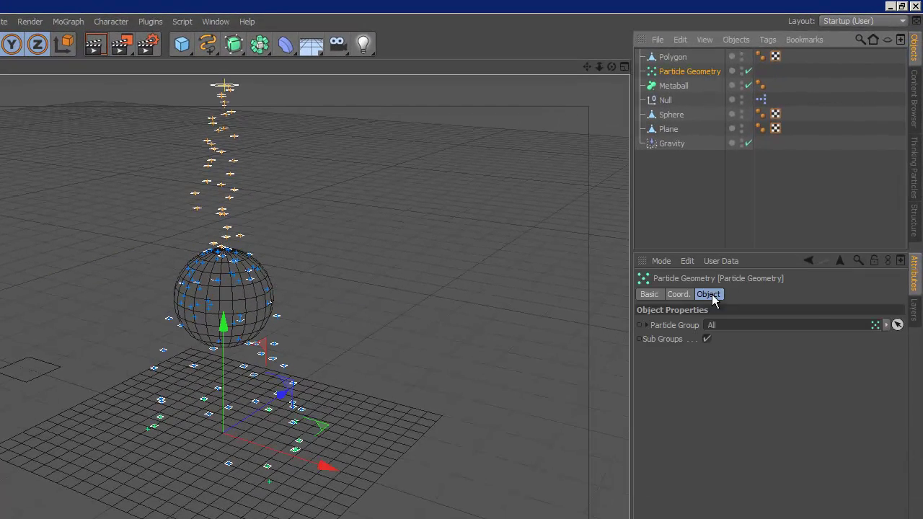
pyautogui.click(682, 295)
pyautogui.click(658, 295)
pyautogui.click(709, 295)
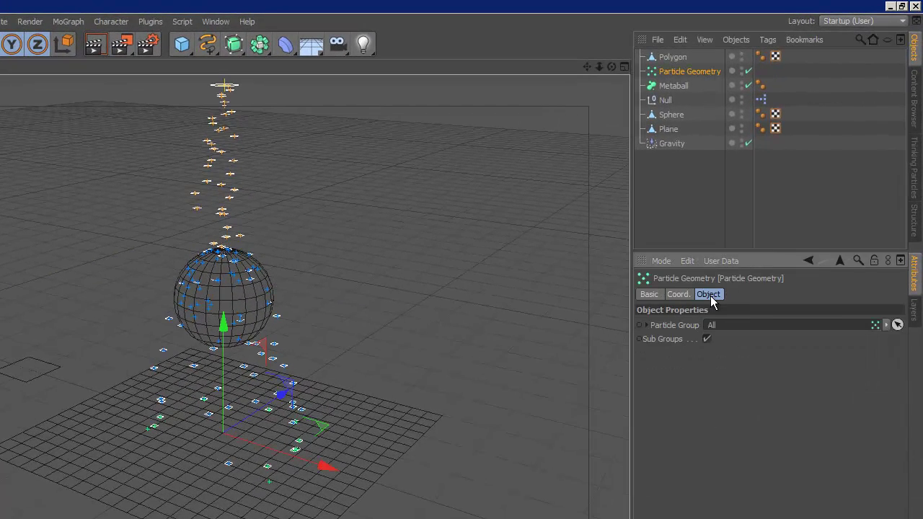
# Add a PSize node fed by PStorm's Particle Birth with Size 100, then minimize the editor.
pyautogui.doubleClick(762, 100)
pyautogui.rightClick(434, 169)
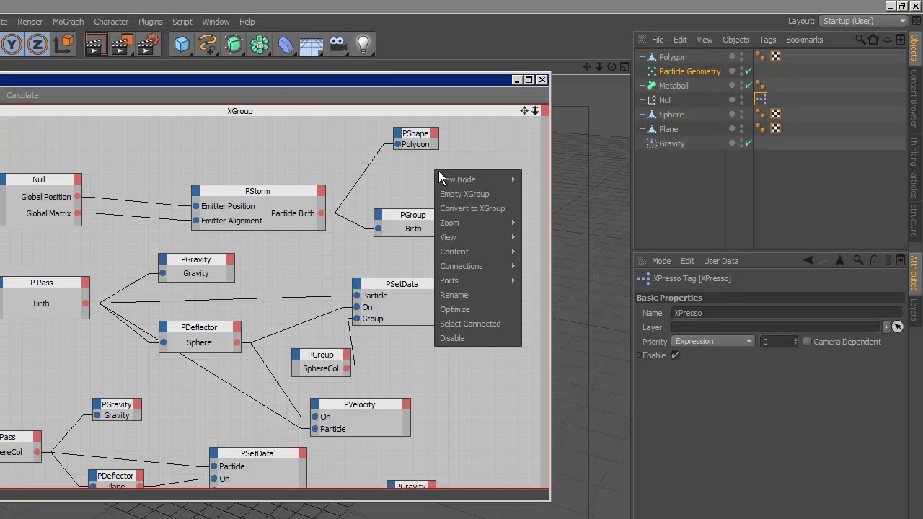
pyautogui.moveTo(508, 180)
pyautogui.moveTo(554, 237)
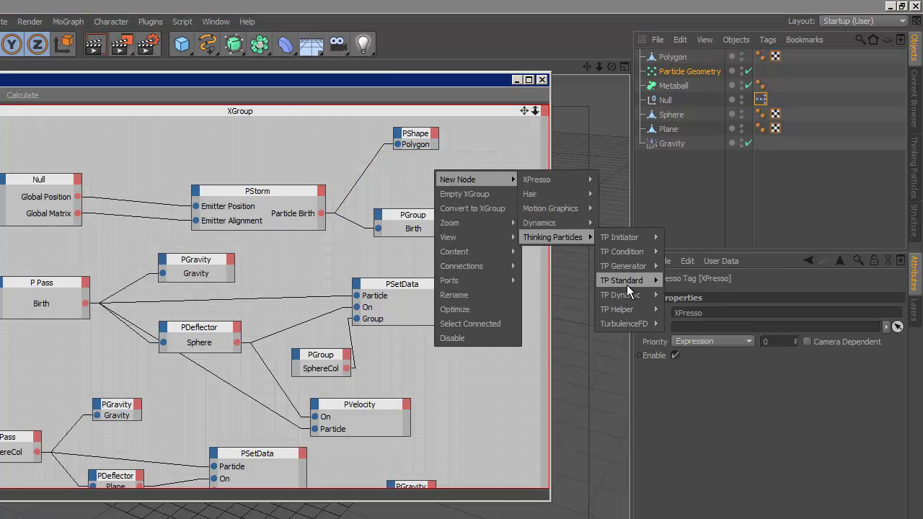
pyautogui.moveTo(638, 283)
pyautogui.click(676, 396)
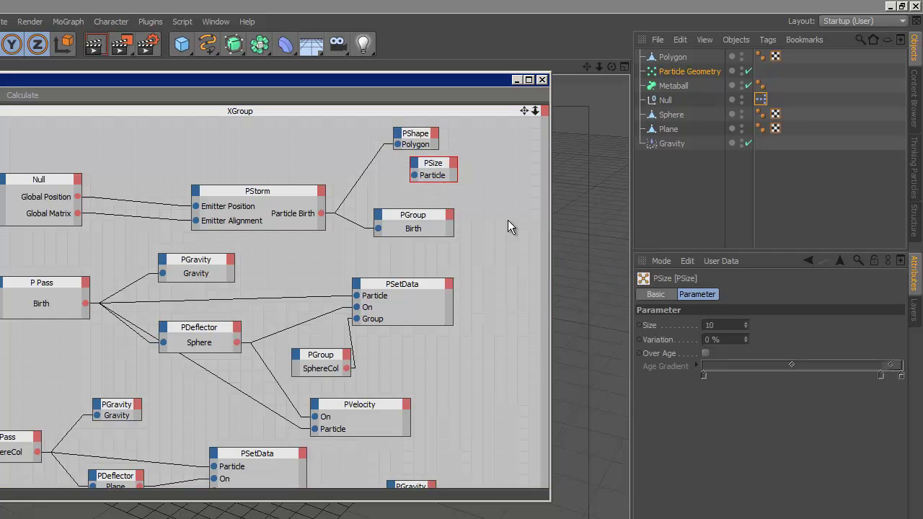
pyautogui.moveTo(413, 176); pyautogui.dragTo(321, 214)
pyautogui.click(722, 324)
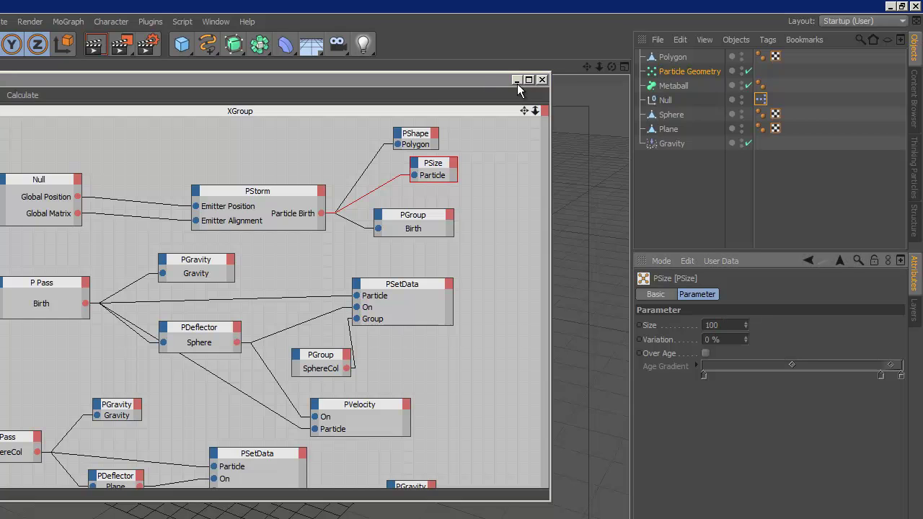
pyautogui.click(516, 80)
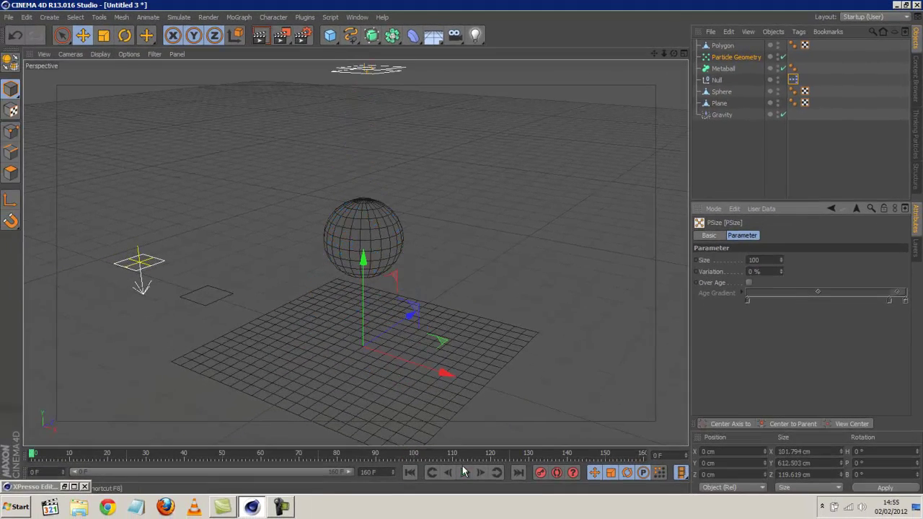
# Play to frame 119, preview a render, then make Particle Geometry a child of the Metaball.
pyautogui.click(464, 472)
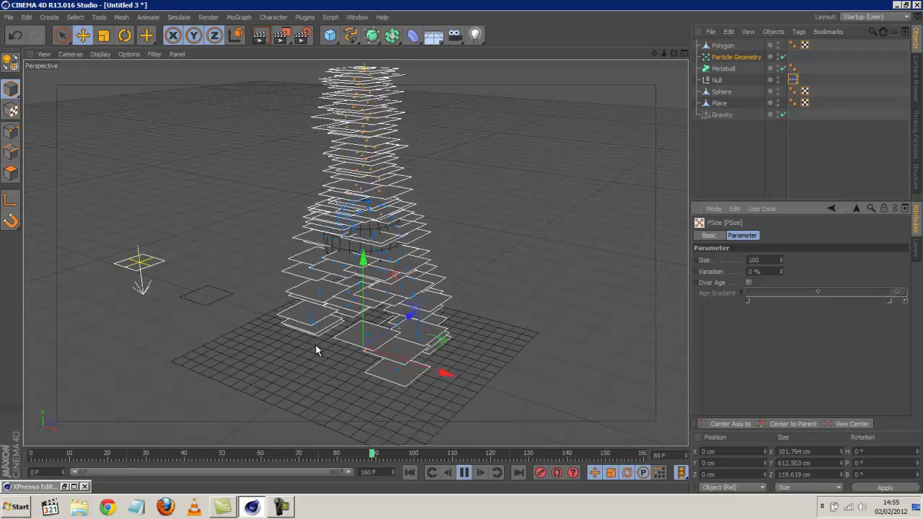
pyautogui.click(463, 472)
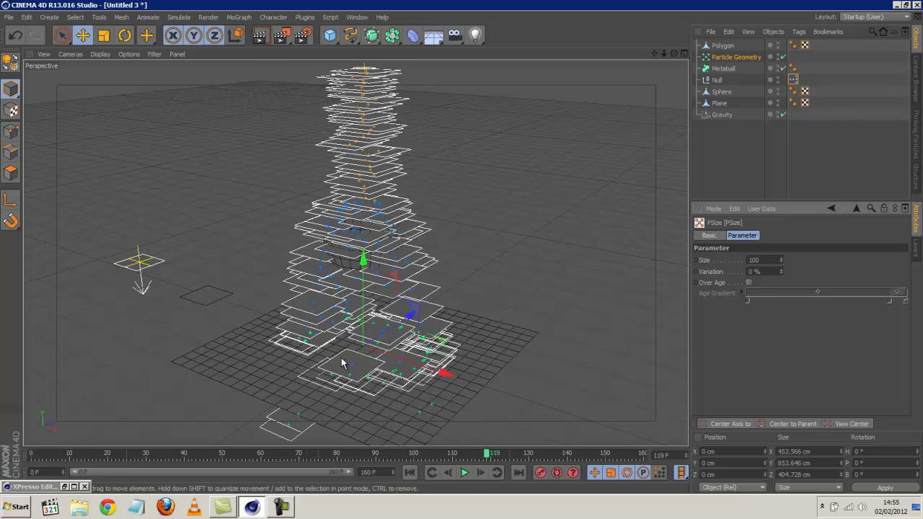
pyautogui.click(262, 37)
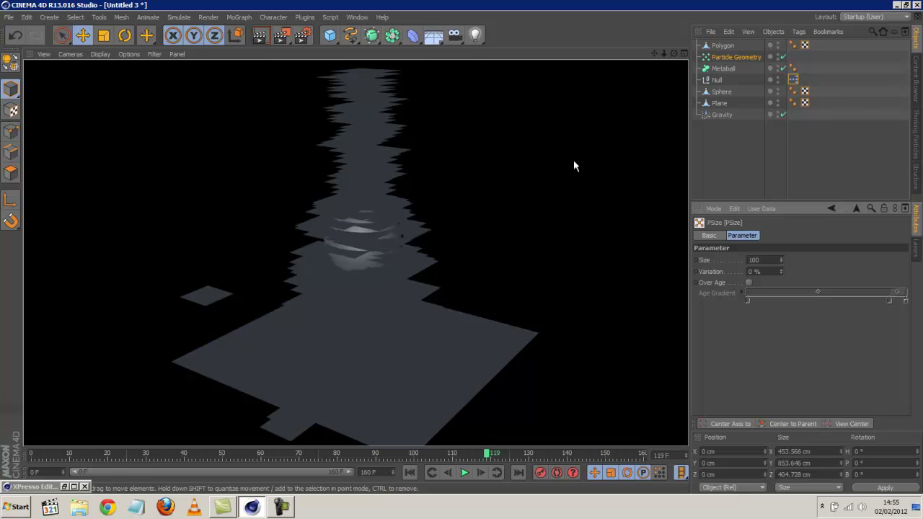
pyautogui.click(460, 246)
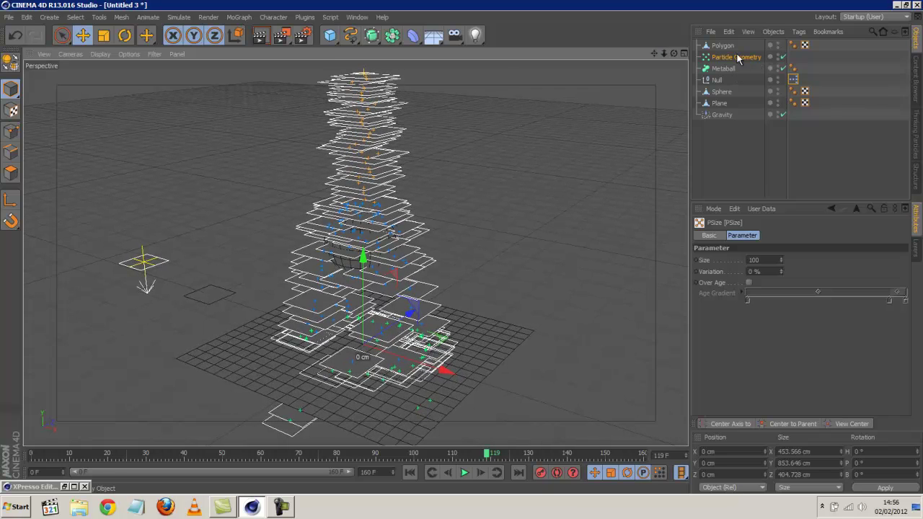
pyautogui.moveTo(736, 62); pyautogui.dragTo(730, 67)
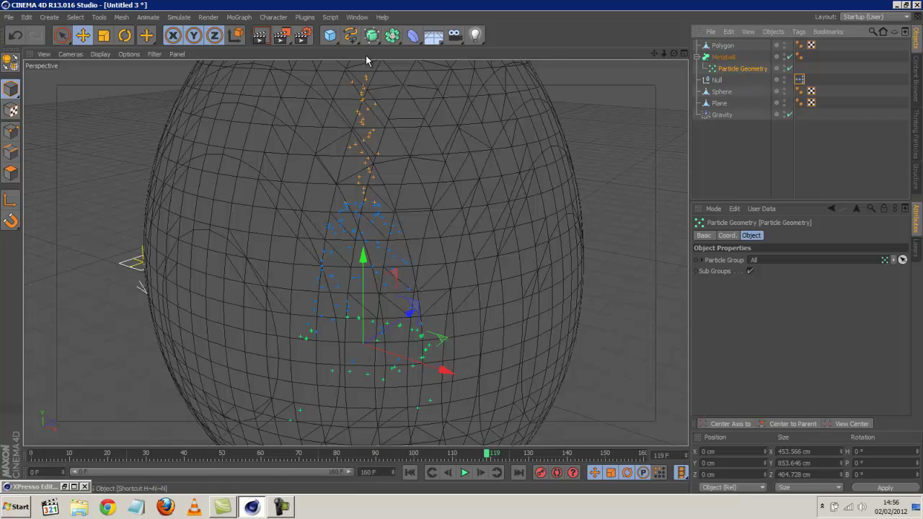
# Reopen the XPresso graph and select the PSize node's Size value for editing.
pyautogui.doubleClick(799, 78)
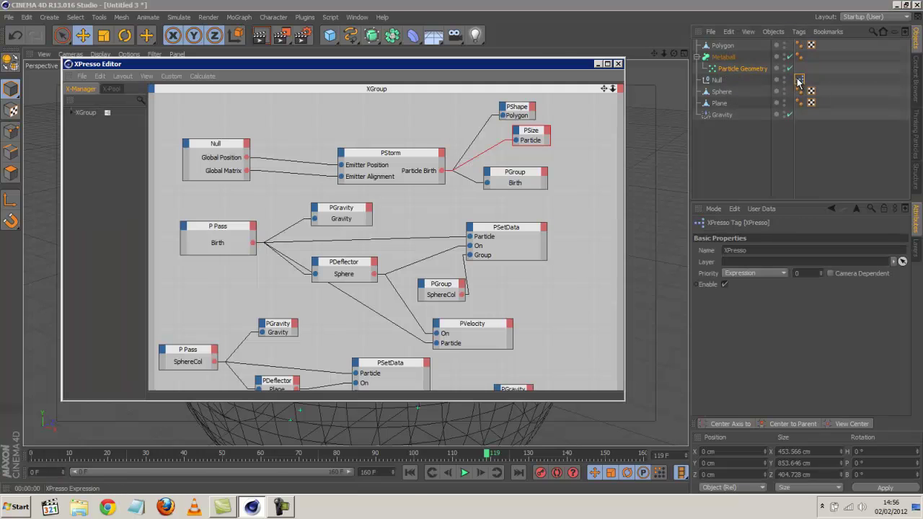
pyautogui.click(527, 130)
pyautogui.doubleClick(759, 260)
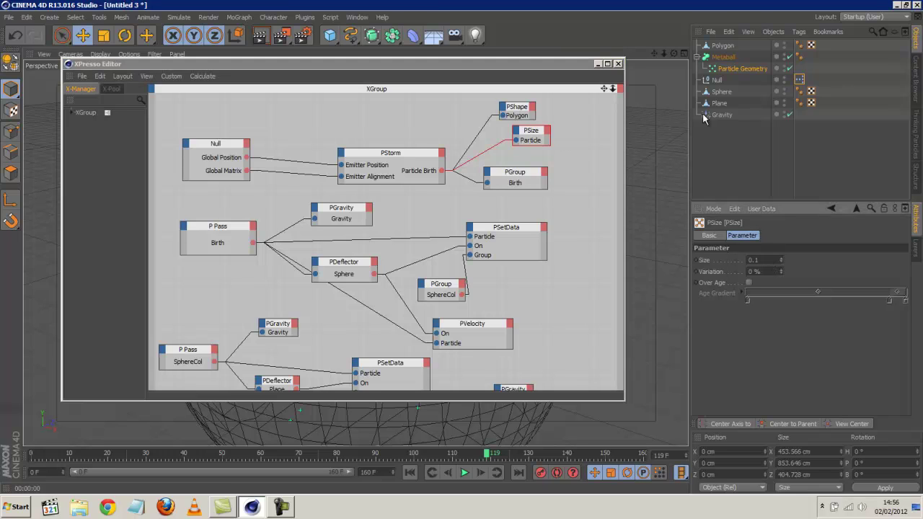
pyautogui.click(598, 64)
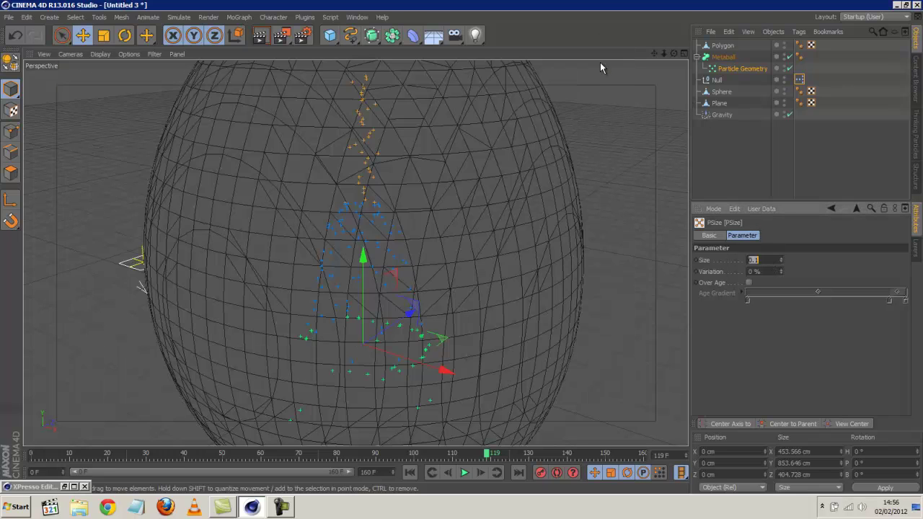
# Replay from frame 0, check the Polygon's 0.01 scale, and stop playback at frame 82.
pyautogui.click(409, 472)
pyautogui.click(463, 473)
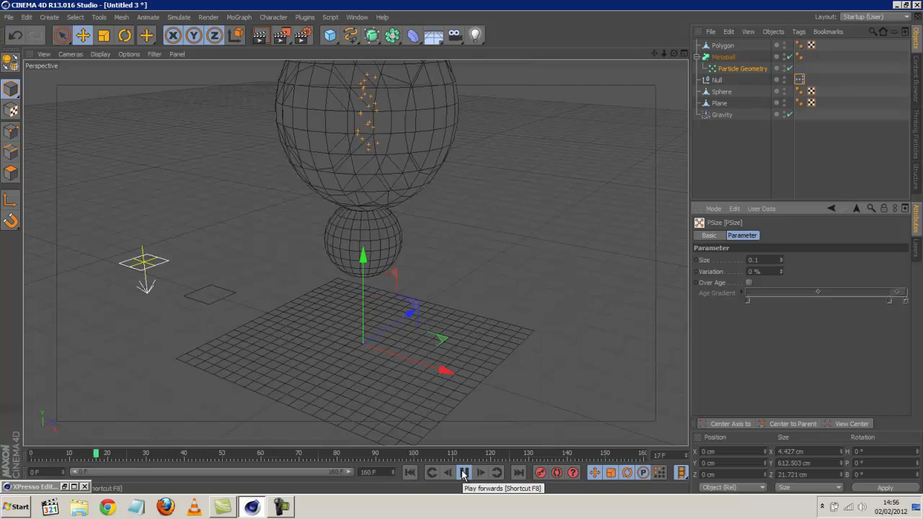
pyautogui.click(464, 472)
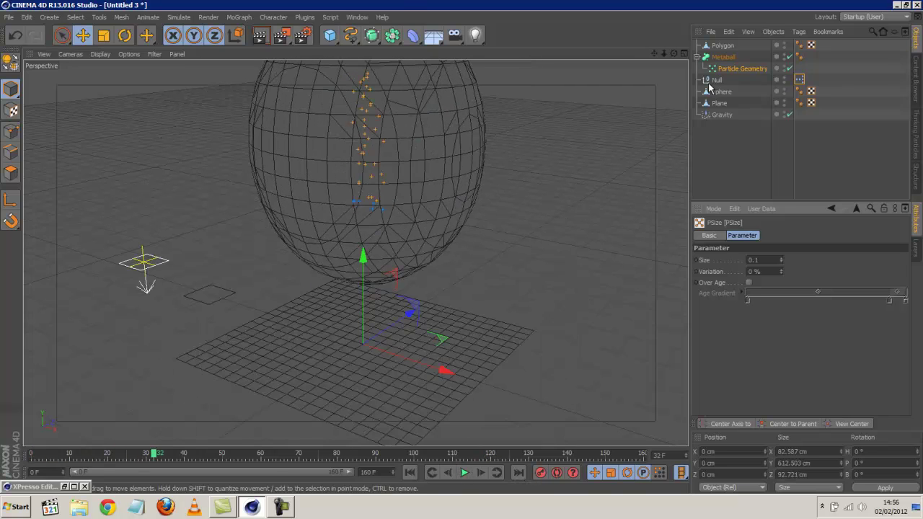
pyautogui.click(724, 46)
pyautogui.click(727, 236)
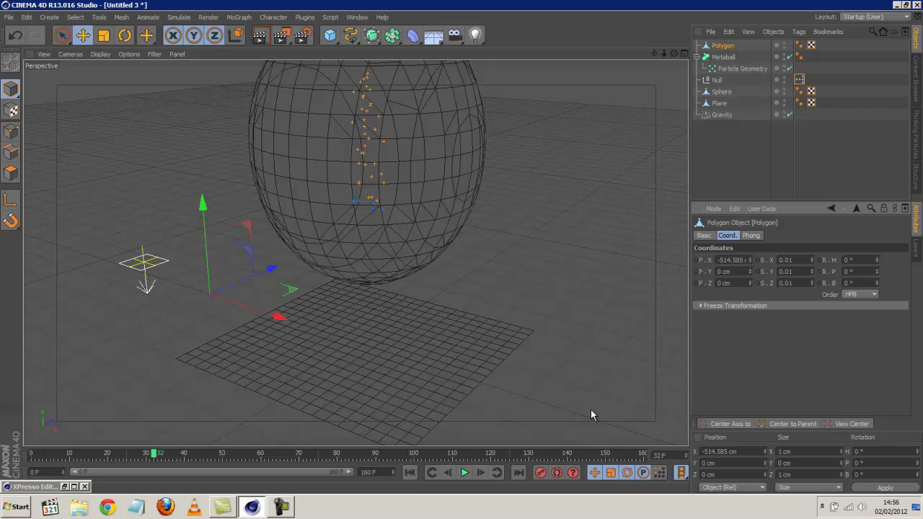
pyautogui.click(465, 472)
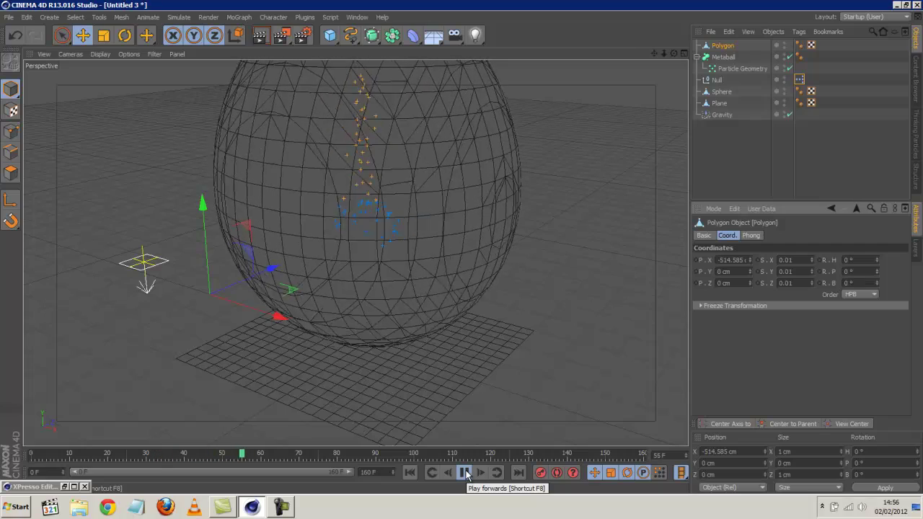
pyautogui.click(465, 472)
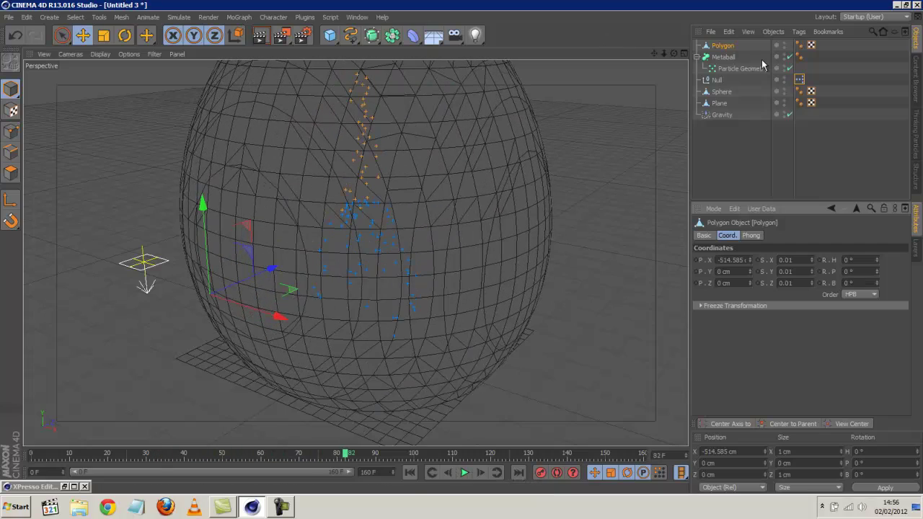
# Take Particle Geometry out of the Metaball and set the Polygon's scale to 1.
pyautogui.moveTo(731, 66); pyautogui.dragTo(722, 48)
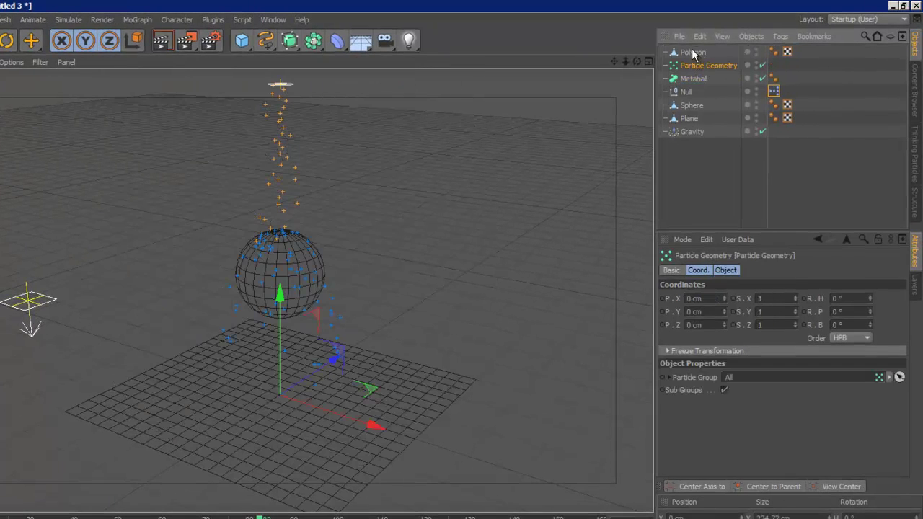
pyautogui.click(692, 52)
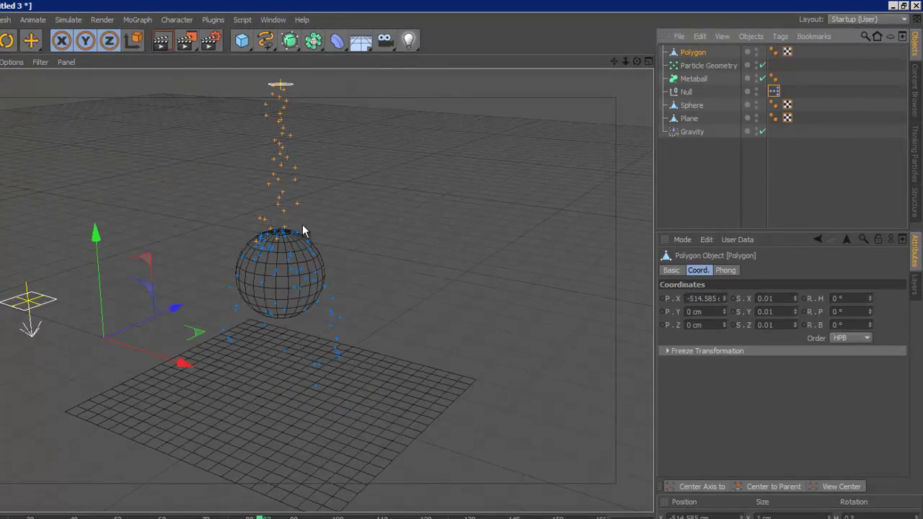
pyautogui.moveTo(181, 362); pyautogui.dragTo(200, 370)
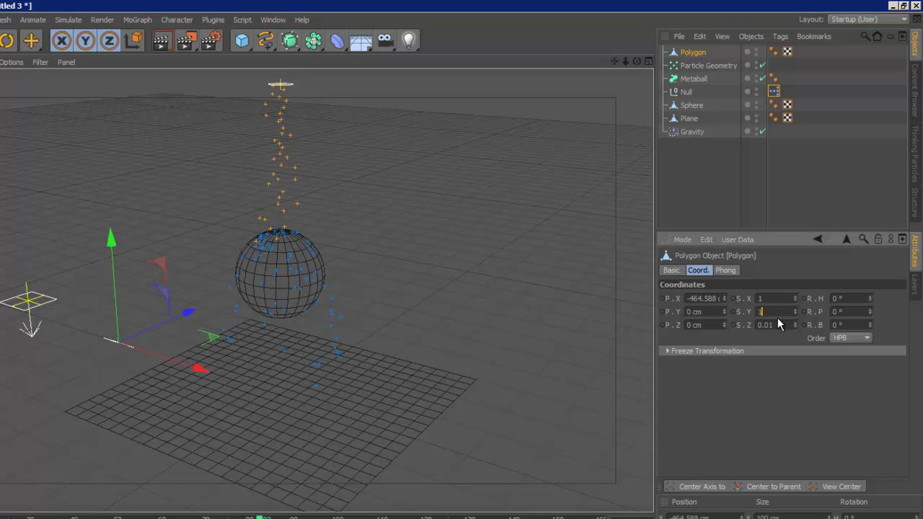
pyautogui.write('1')
pyautogui.hotkey('shift', 'Tab')
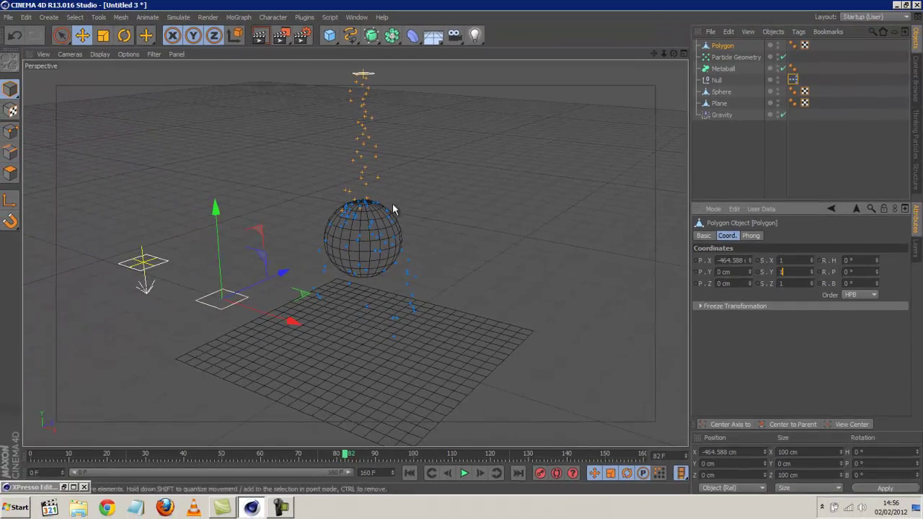
# In Points mode delete all but one Polygon point, then nest Particle Geometry back under the Metaball.
pyautogui.click(10, 131)
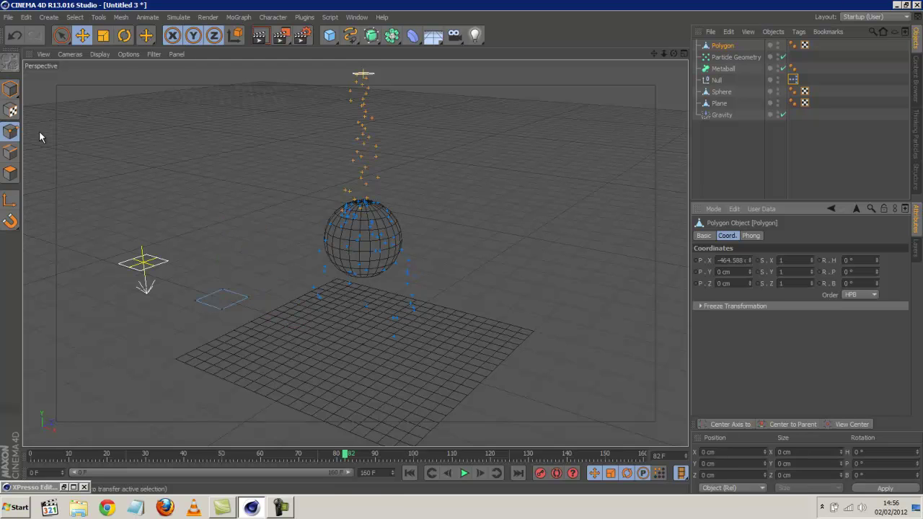
pyautogui.click(62, 36)
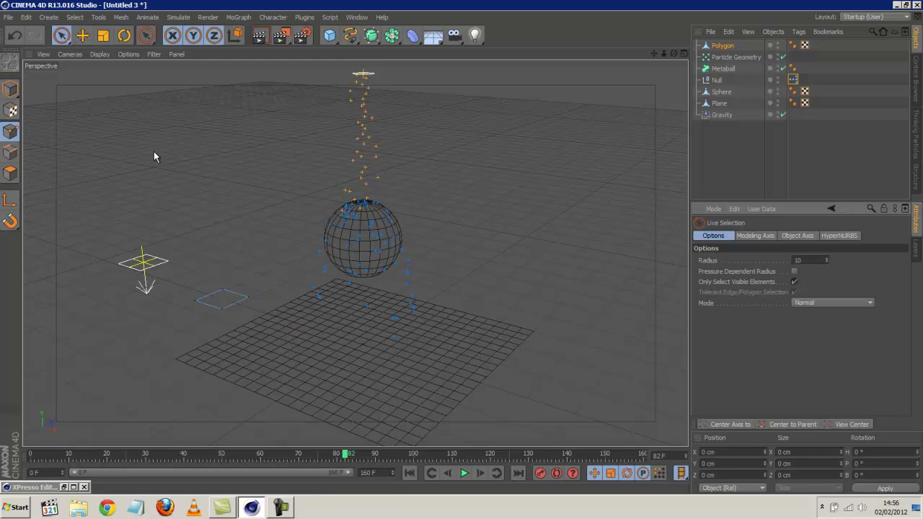
pyautogui.click(222, 290)
pyautogui.press('Delete')
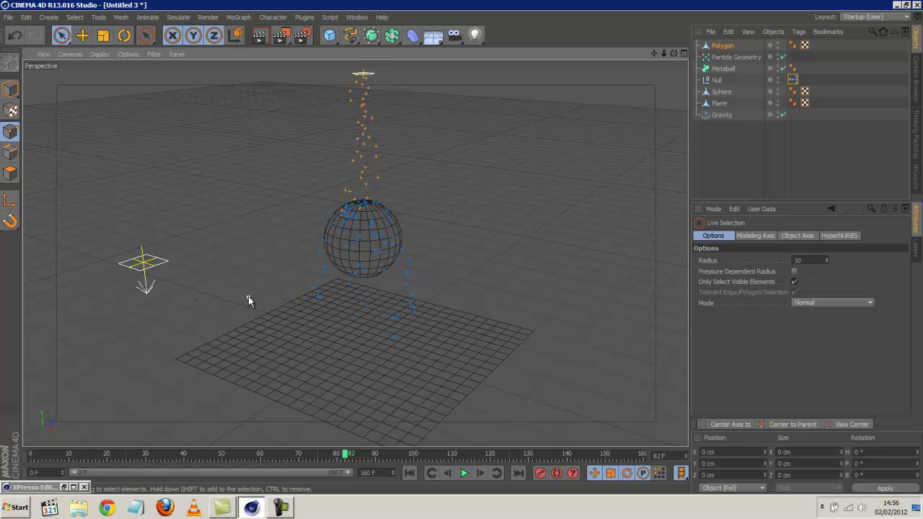
pyautogui.click(248, 301)
pyautogui.press('Delete')
pyautogui.click(223, 313)
pyautogui.press('Delete')
pyautogui.click(194, 303)
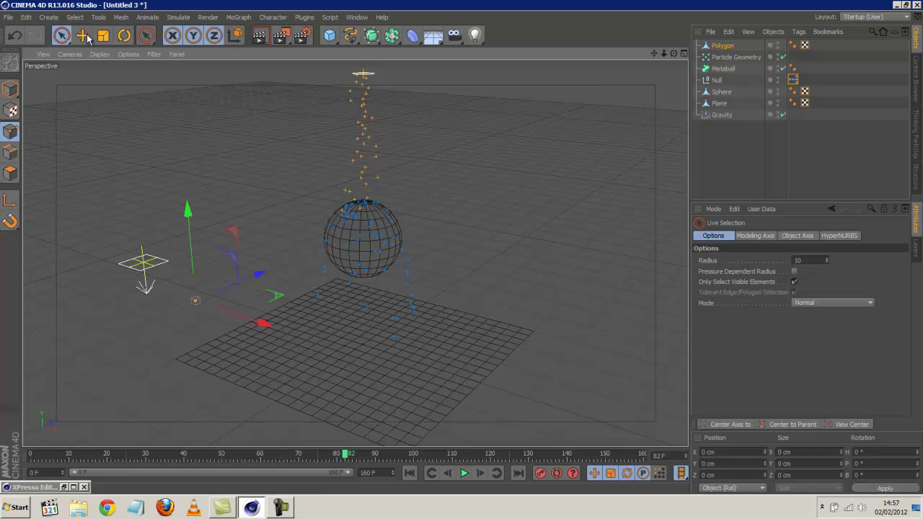
pyautogui.press('e')
pyautogui.click(230, 188)
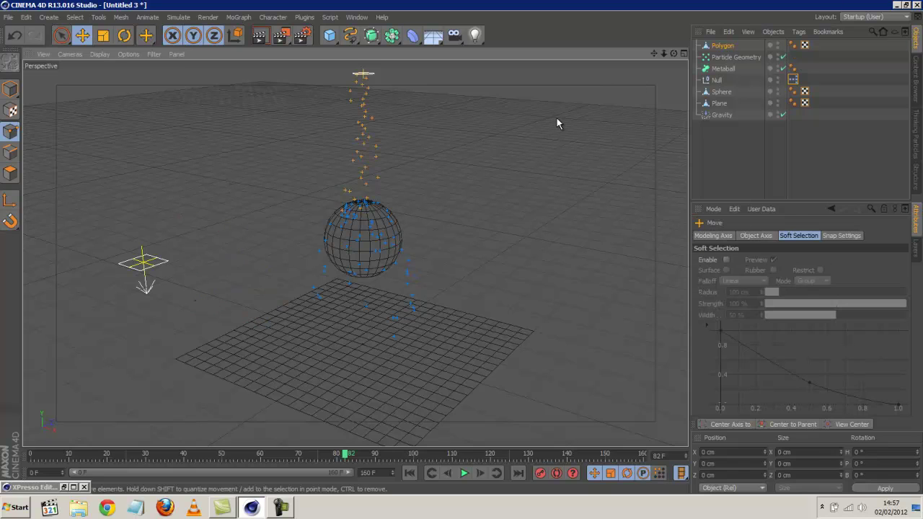
pyautogui.click(723, 47)
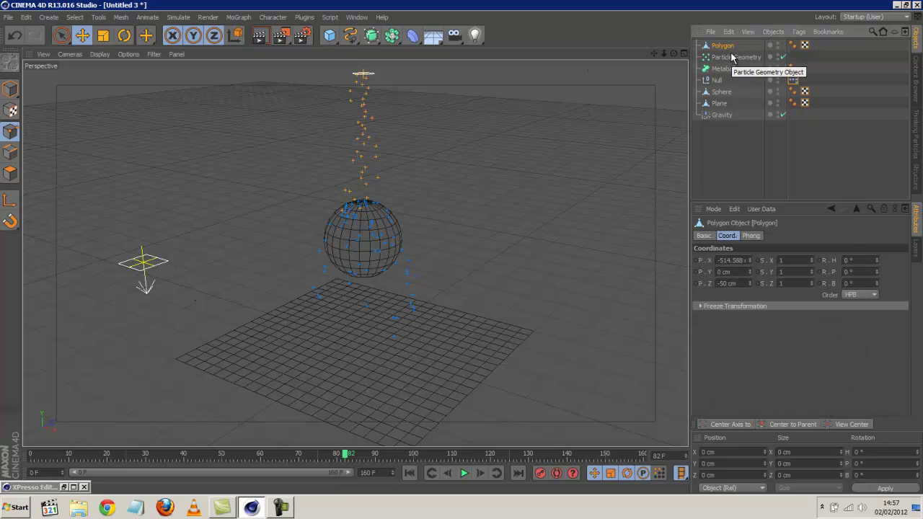
pyautogui.moveTo(728, 59); pyautogui.dragTo(729, 69)
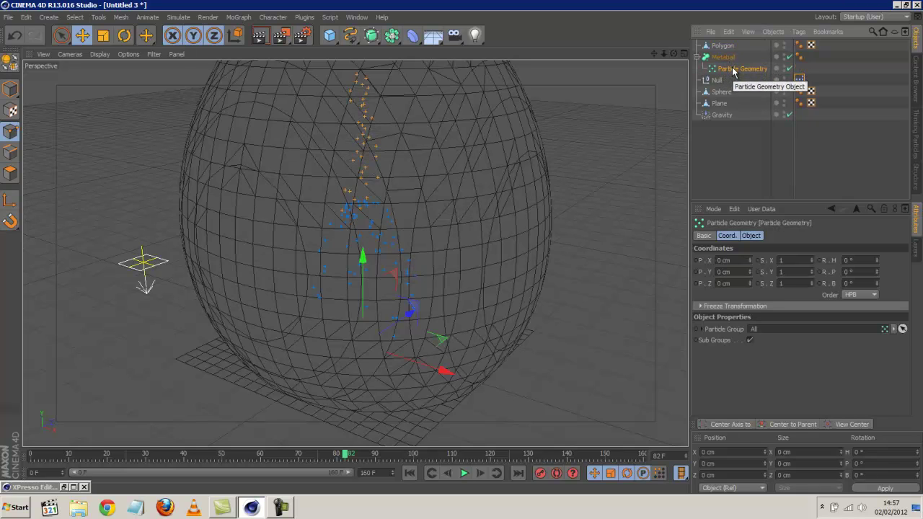
# Select the Metaball object and play the particle animation up to frame 60.
pyautogui.click(729, 58)
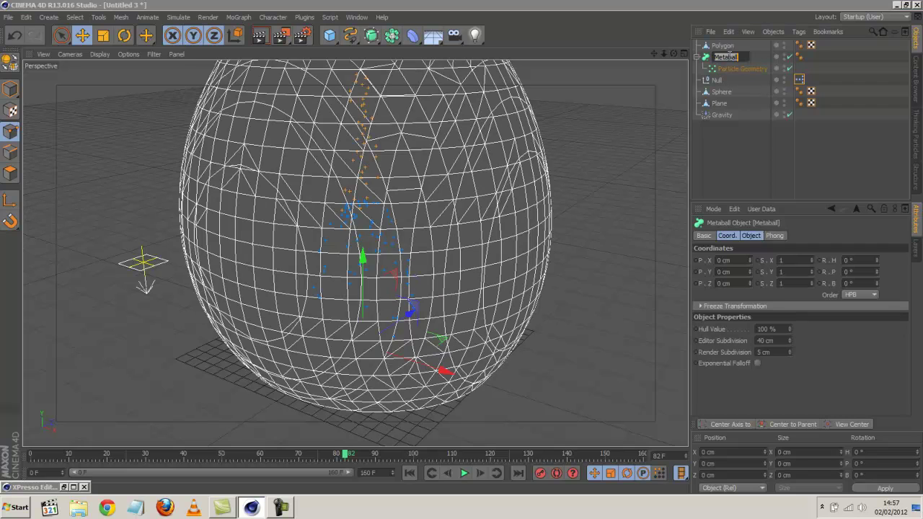
pyautogui.click(774, 237)
pyautogui.click(753, 237)
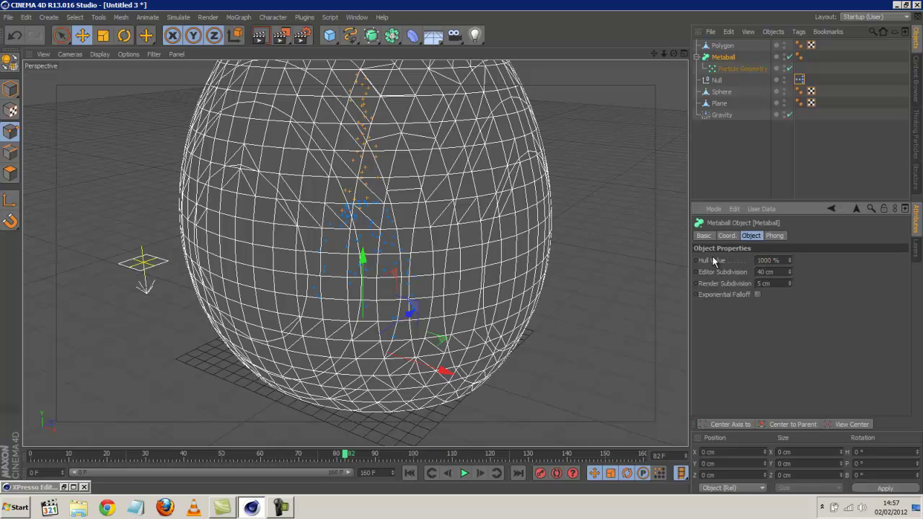
pyautogui.click(409, 473)
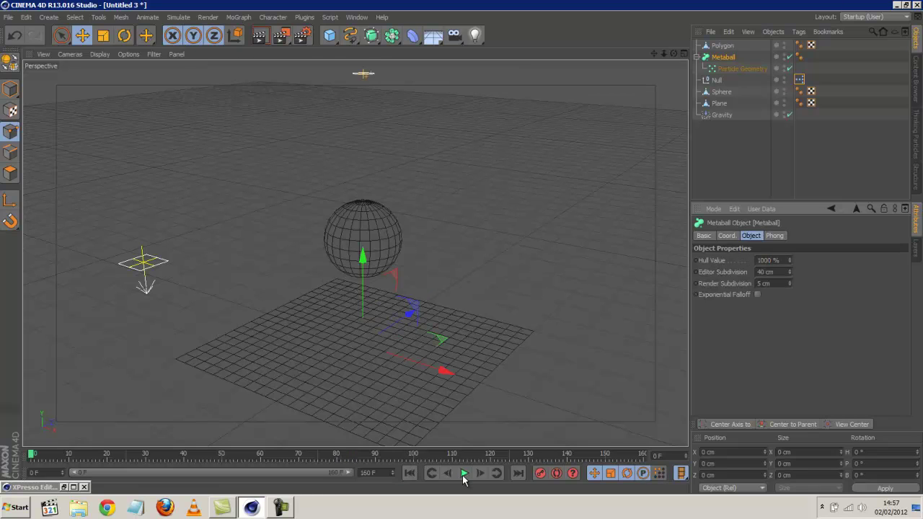
pyautogui.click(463, 475)
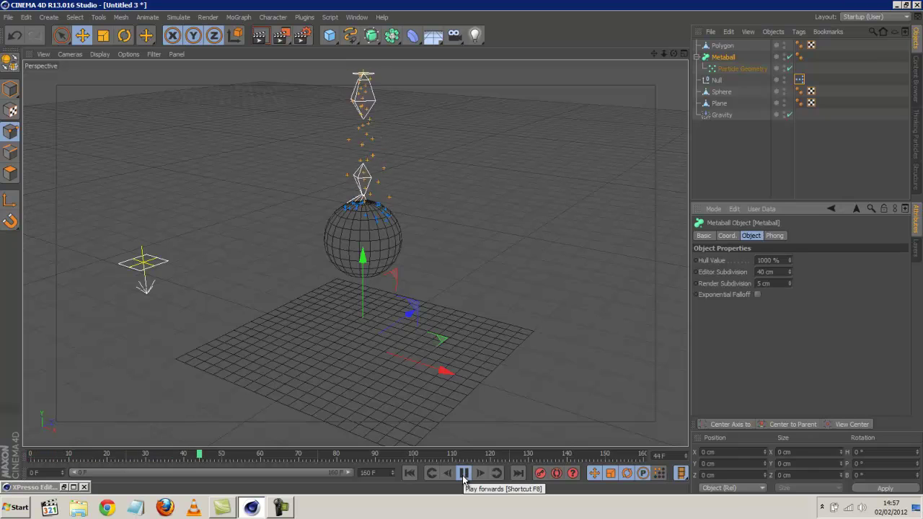
pyautogui.click(464, 474)
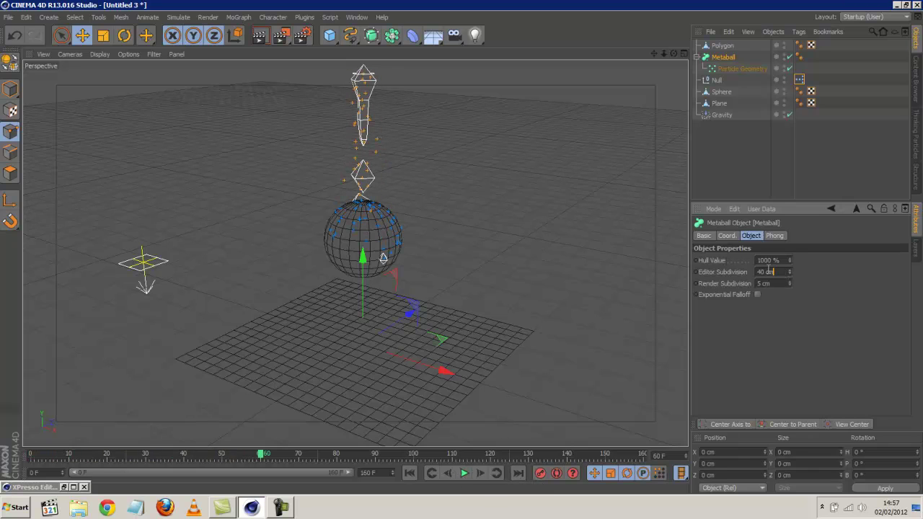
# Set the Metaball's Editor Subdivision to 5 cm and replay the simulation from the start.
pyautogui.write('5')
pyautogui.press('Return')
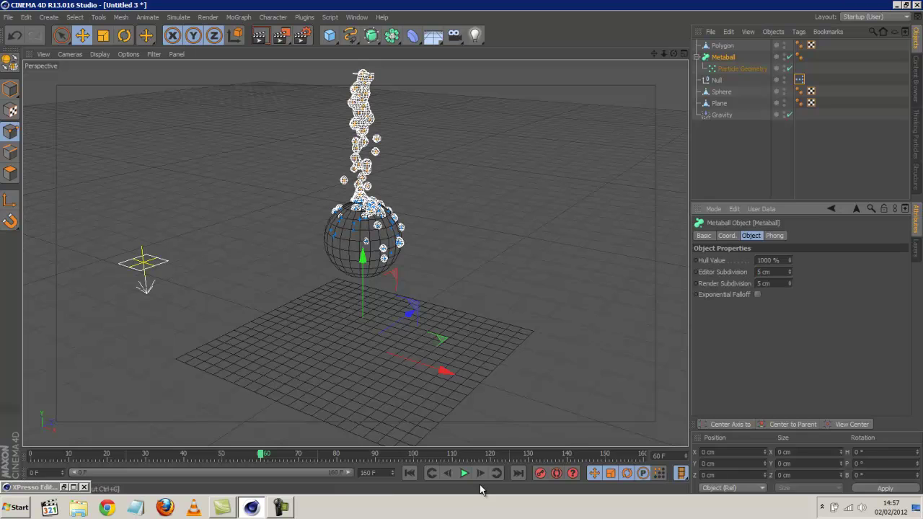
pyautogui.click(409, 473)
pyautogui.click(464, 474)
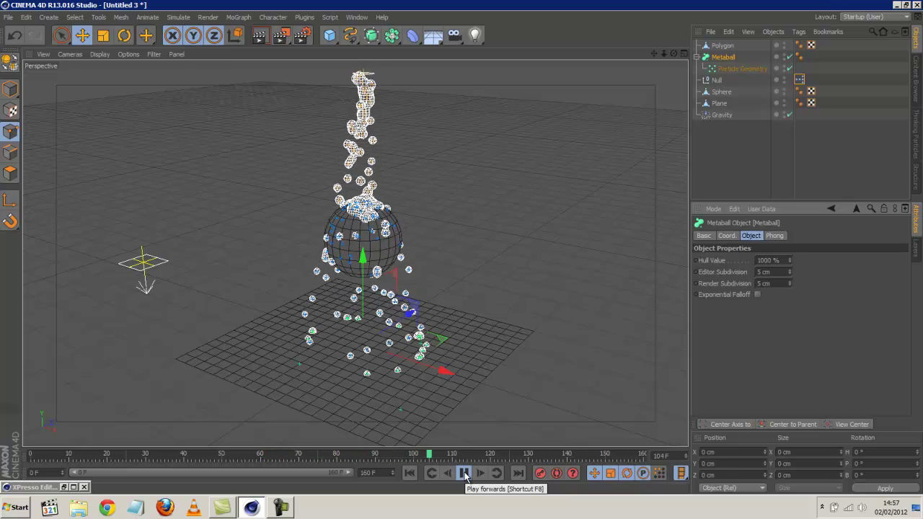
# Render the current frame in the viewport, then replay the animation to frame 121.
pyautogui.click(259, 36)
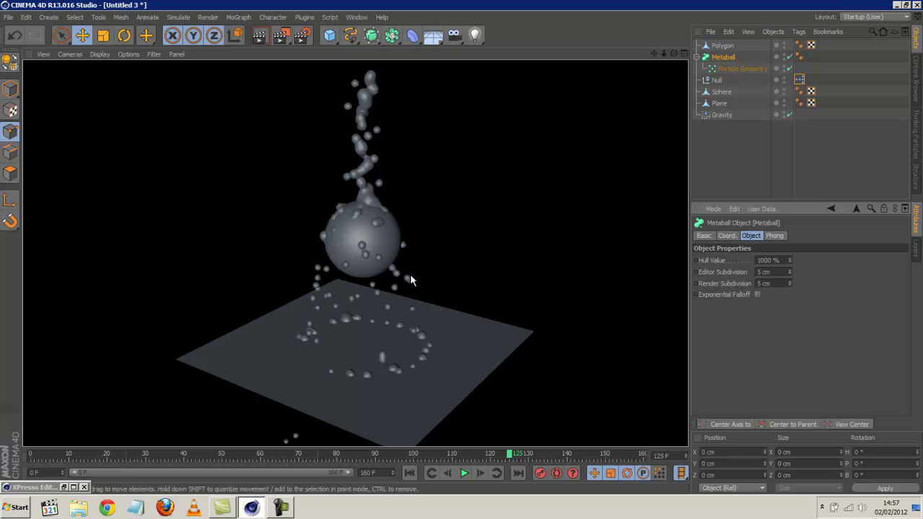
pyautogui.click(409, 473)
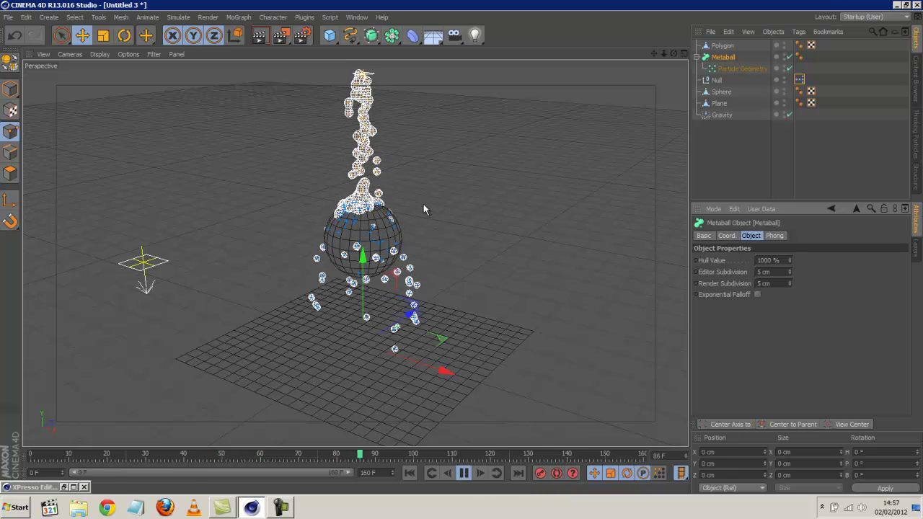
pyautogui.click(463, 474)
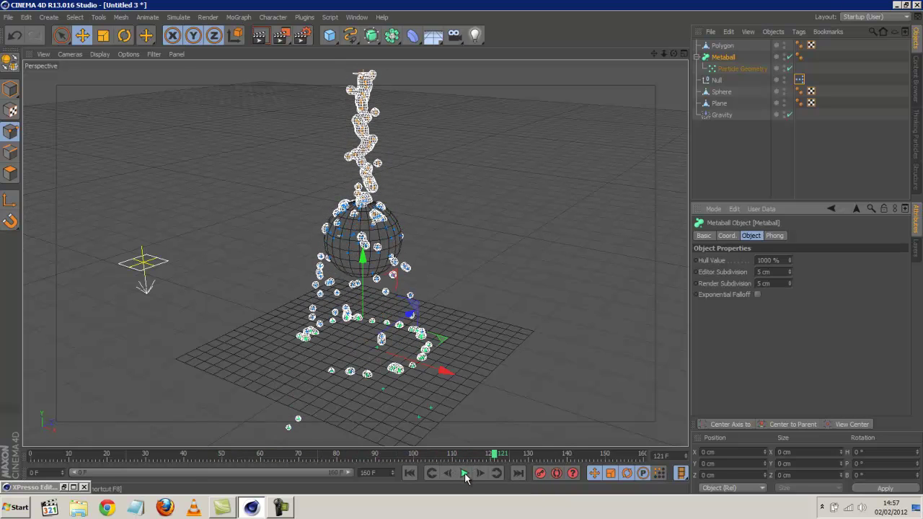
pyautogui.click(757, 295)
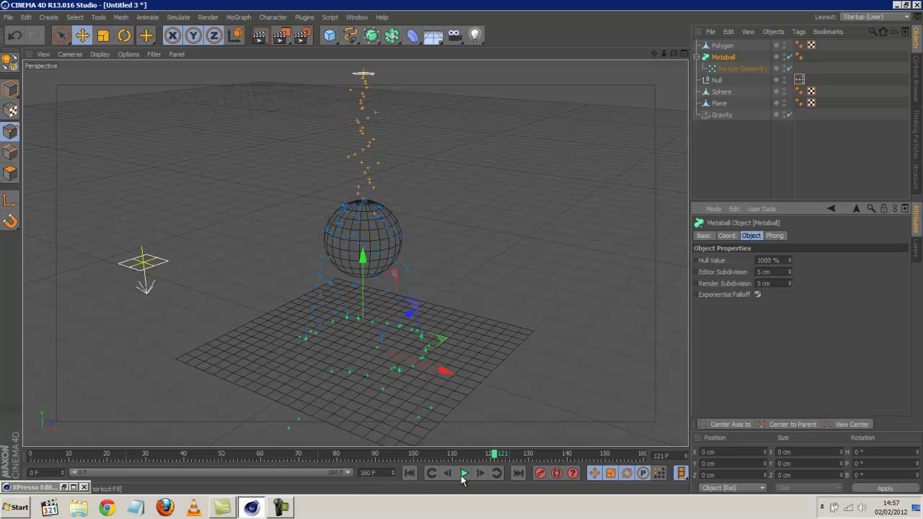
pyautogui.click(464, 473)
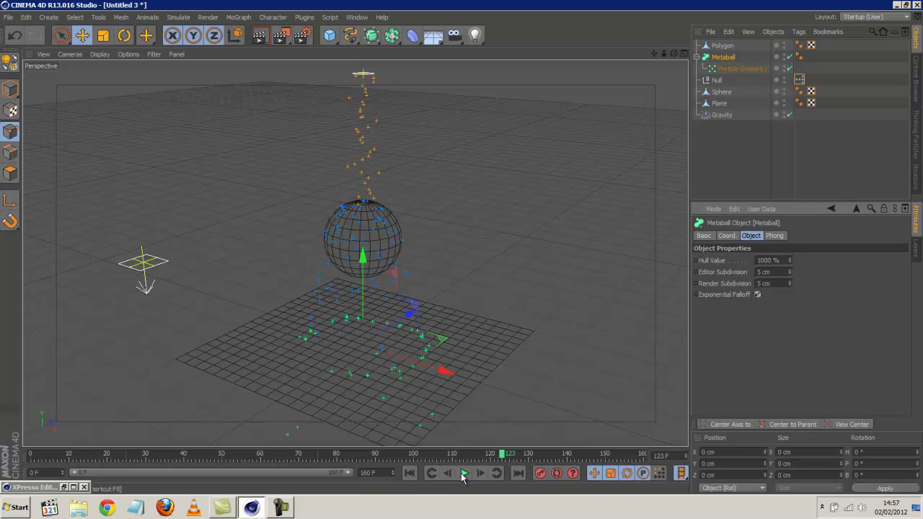
pyautogui.click(411, 476)
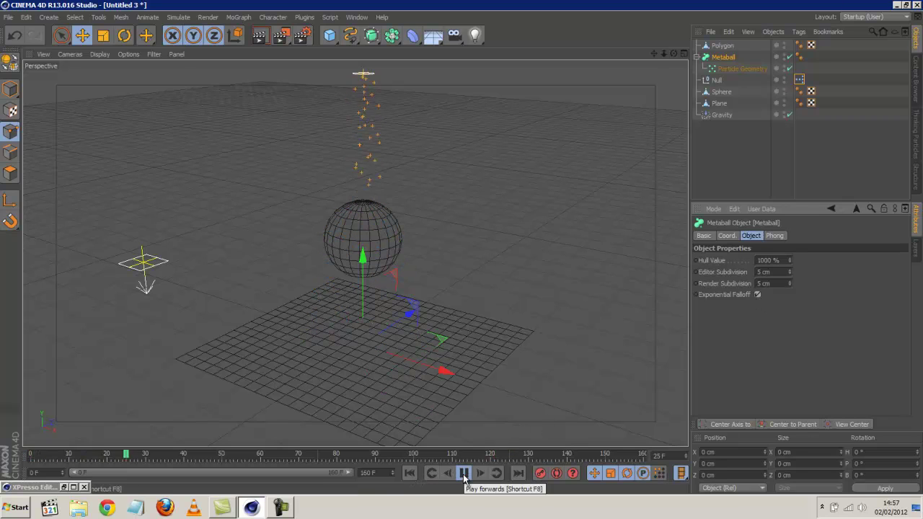
pyautogui.click(464, 473)
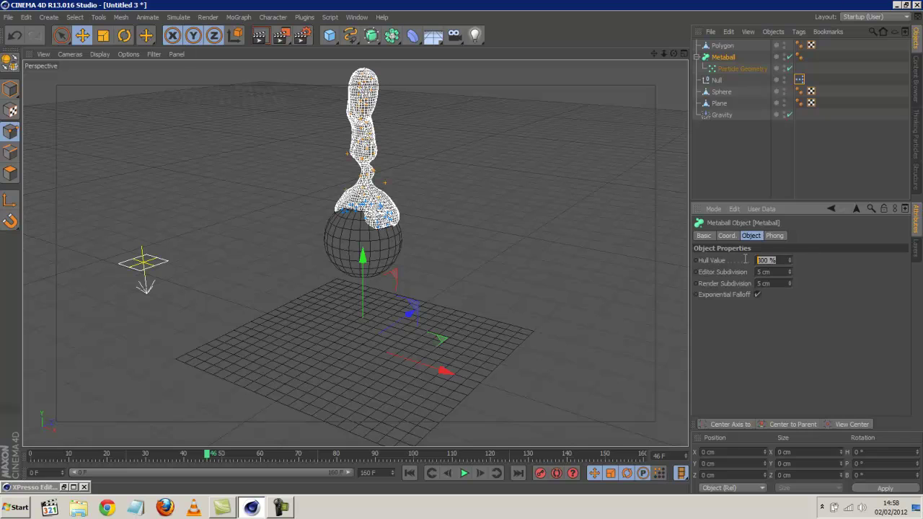
pyautogui.press('Return')
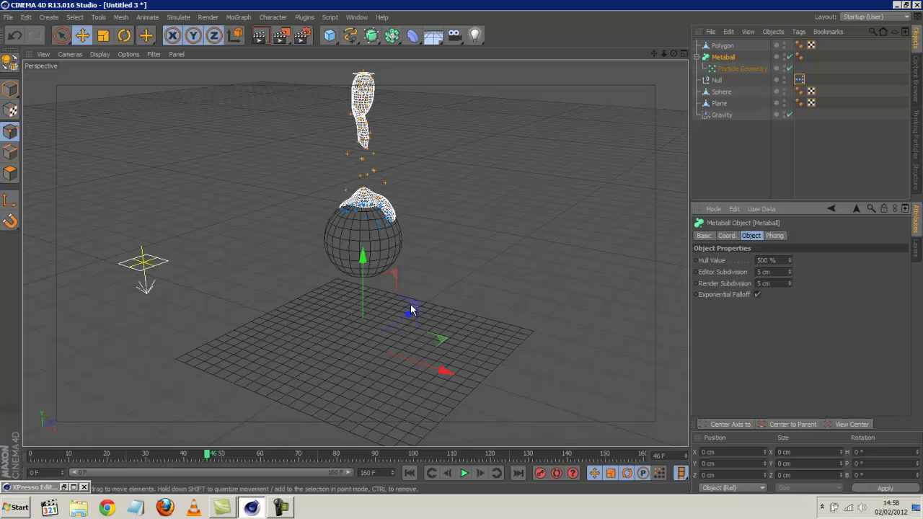
pyautogui.click(410, 473)
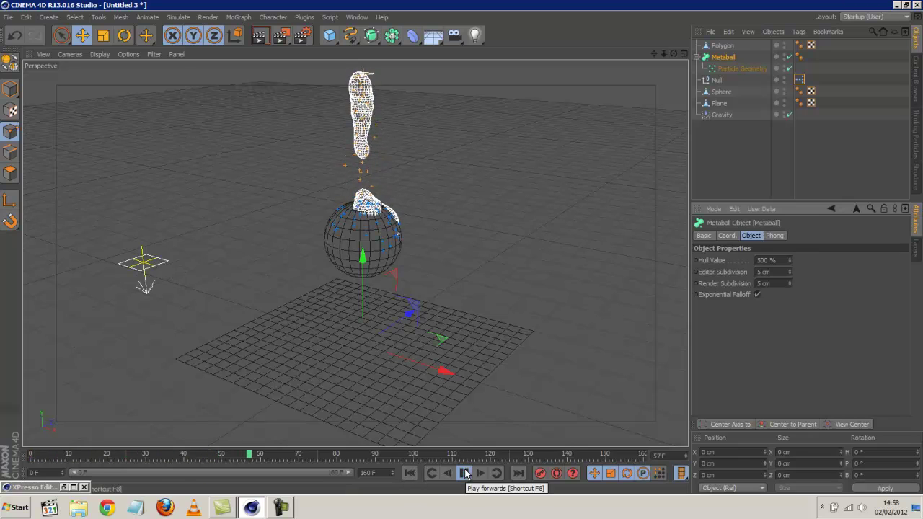
pyautogui.click(464, 472)
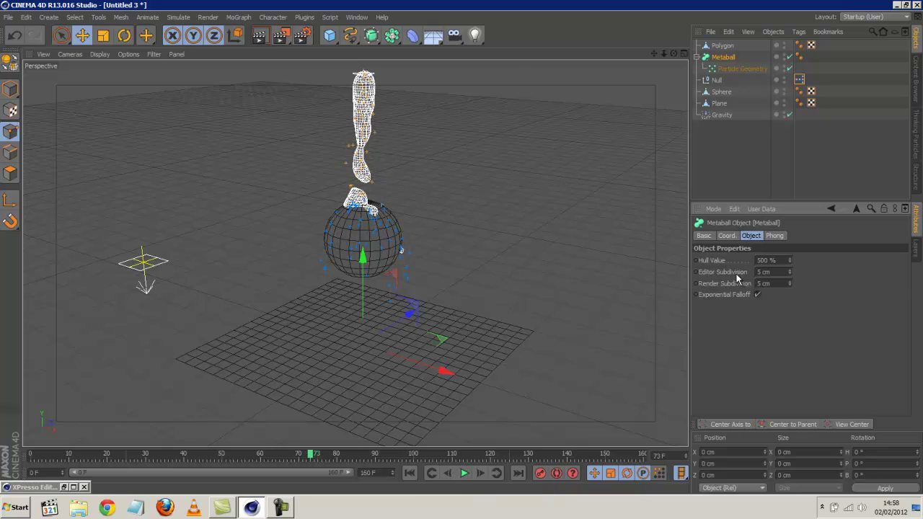
pyautogui.click(757, 295)
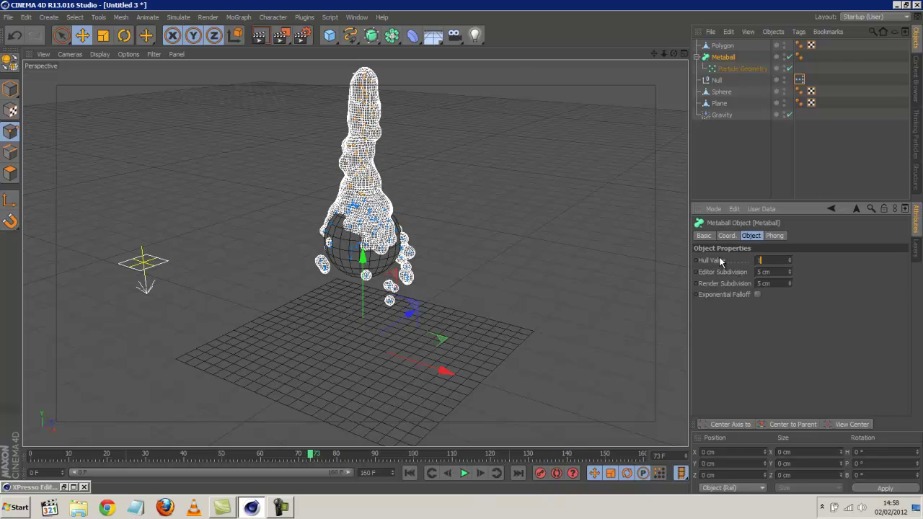
pyautogui.press('Return')
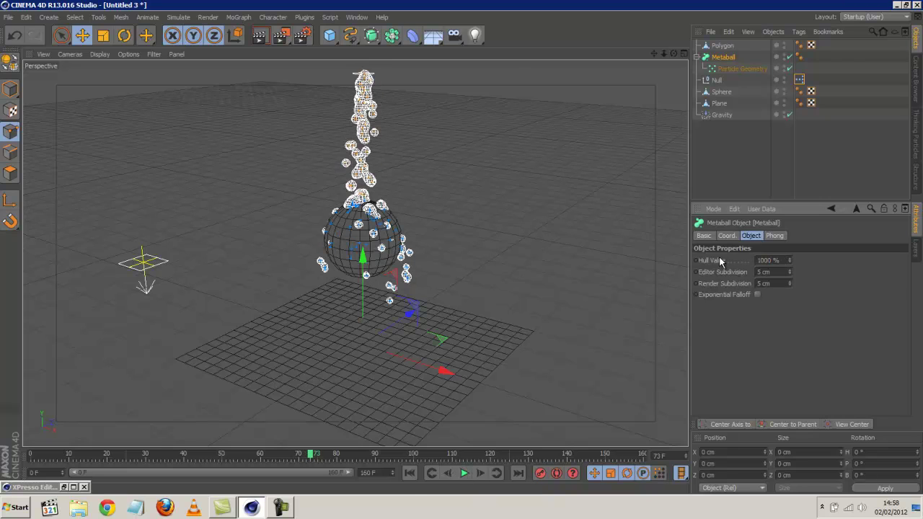
# Rewind to frame 0 and check the PStorm emitter's particle count in the XPresso node graph.
pyautogui.click(409, 473)
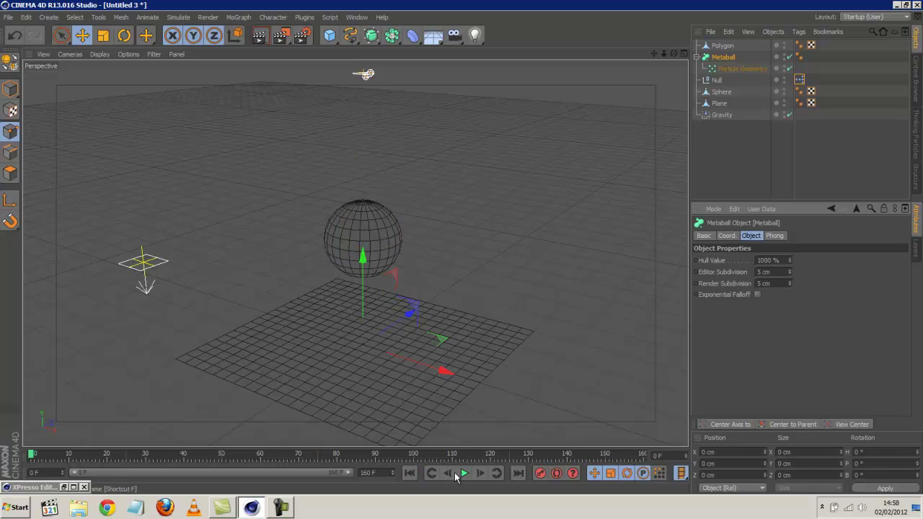
pyautogui.doubleClick(800, 80)
pyautogui.click(422, 155)
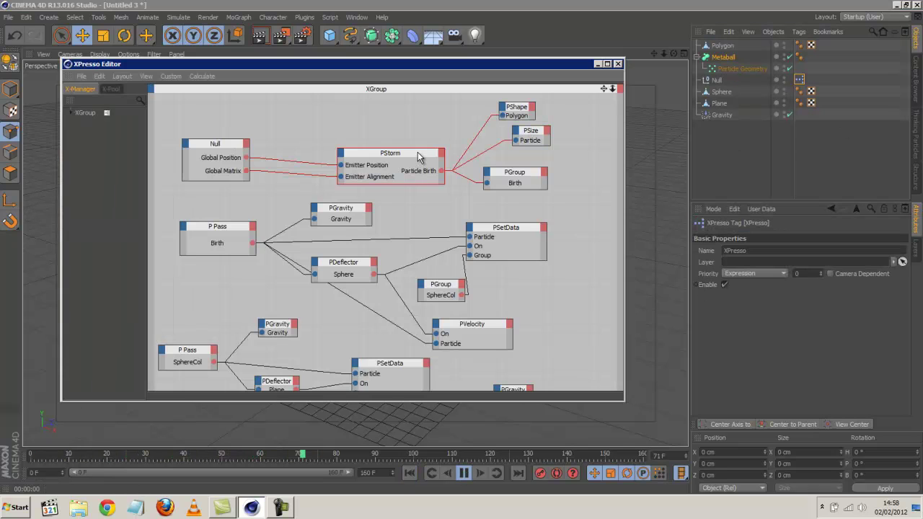
pyautogui.click(770, 307)
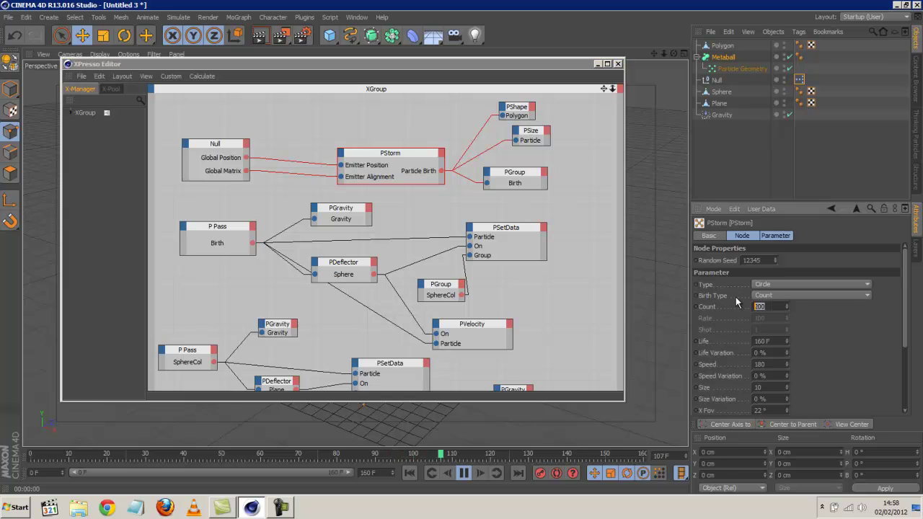
# Turn on Exponential Falloff for the Metaball object.
pyautogui.click(598, 63)
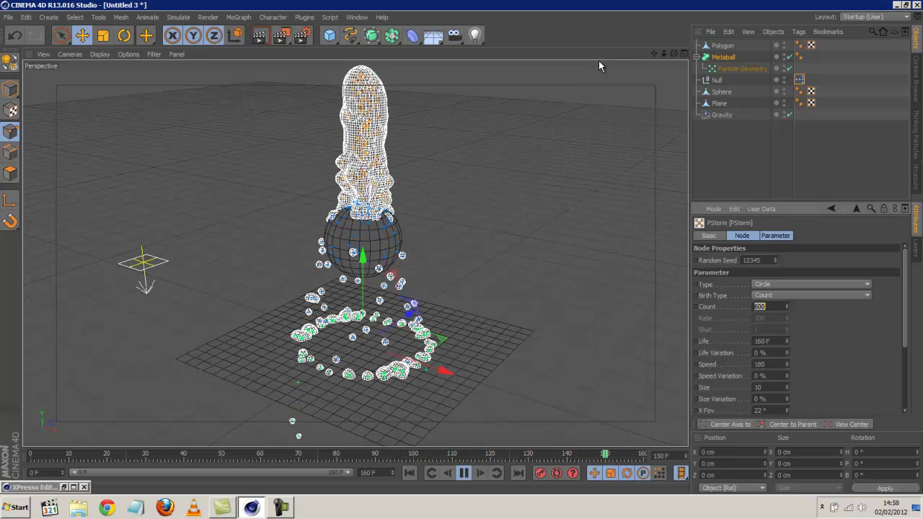
pyautogui.click(724, 57)
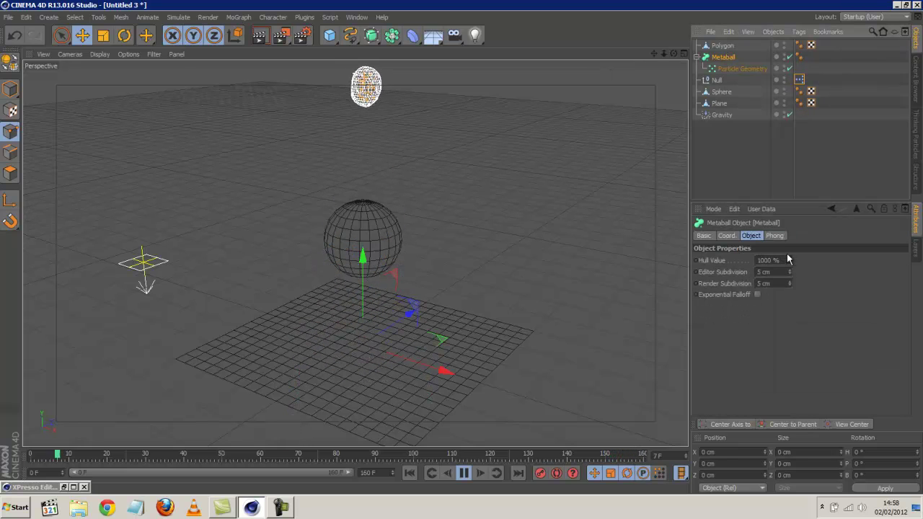
pyautogui.click(756, 294)
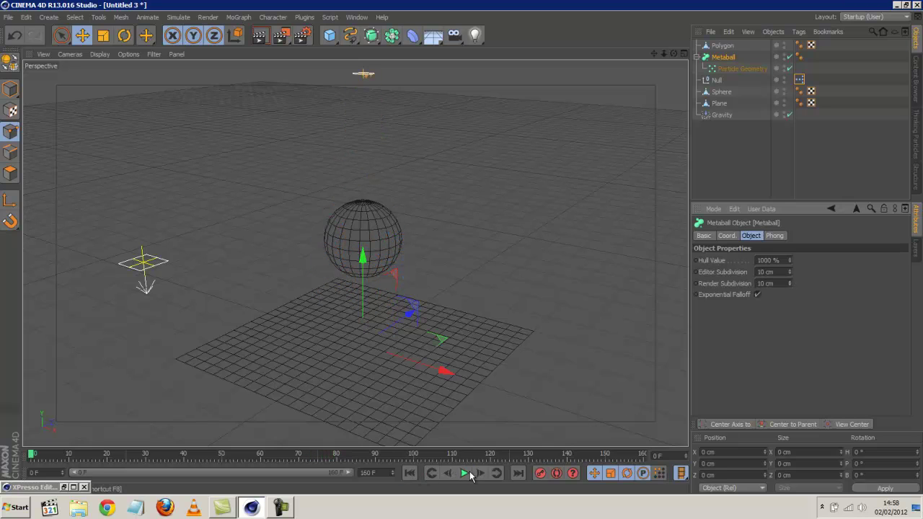
# Untick the Metaball's Exponential Falloff and replay the animation from frame 0 to frame 102.
pyautogui.click(464, 473)
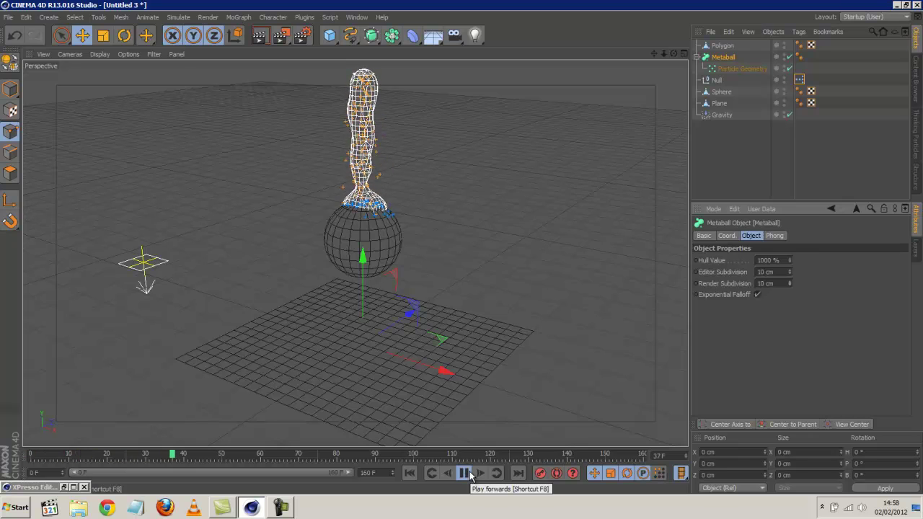
pyautogui.click(465, 473)
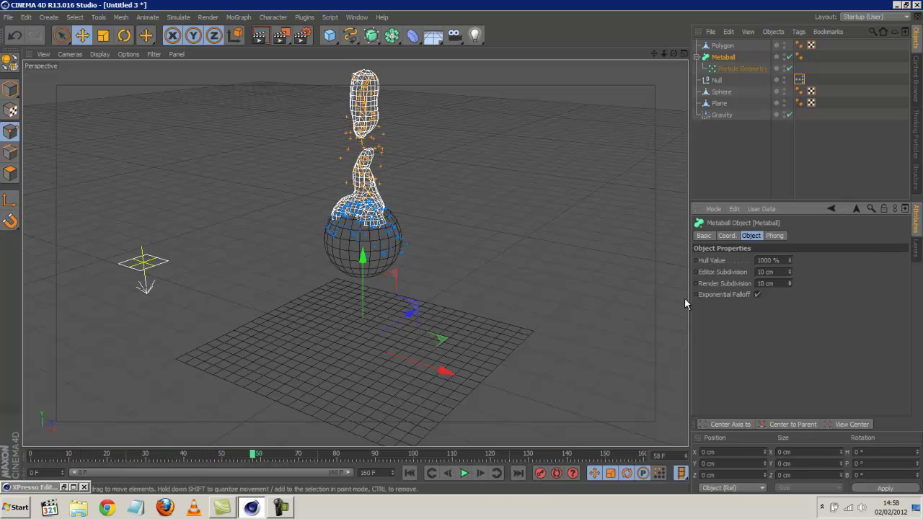
pyautogui.click(756, 295)
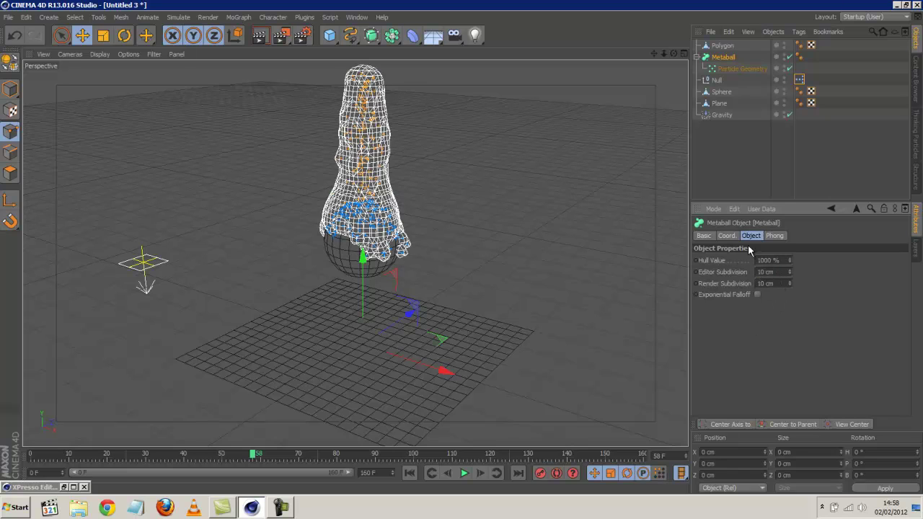
pyautogui.click(409, 473)
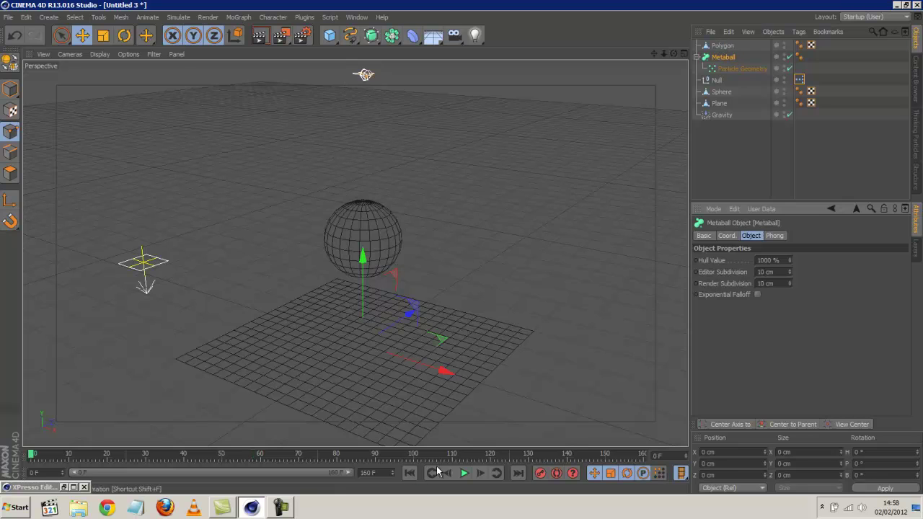
pyautogui.click(464, 473)
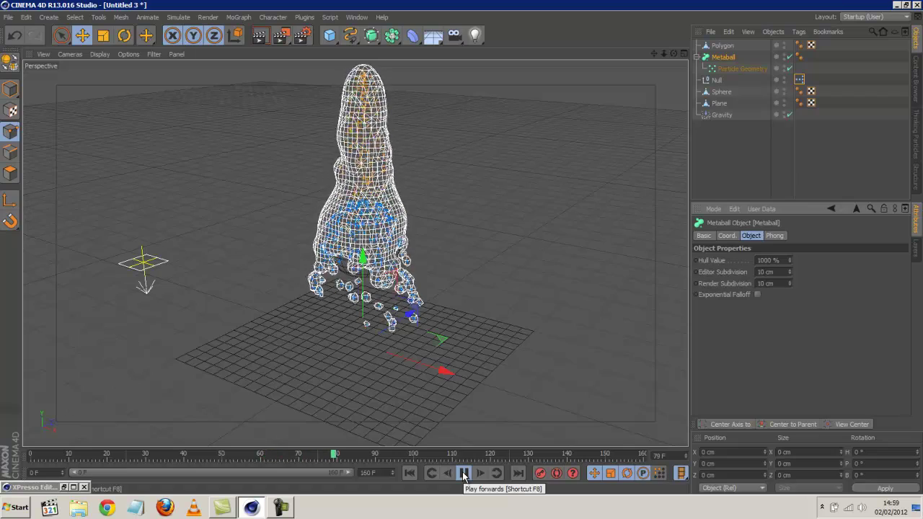
pyautogui.click(463, 473)
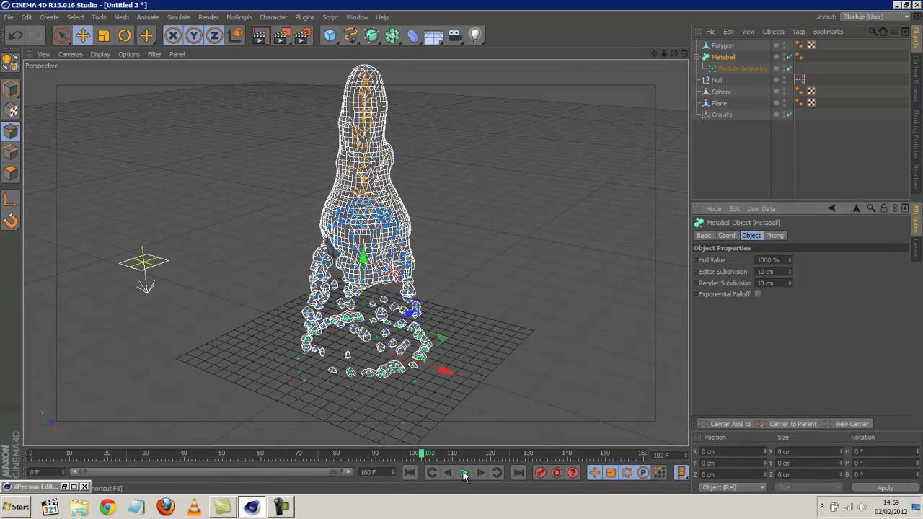
# Change the PStorm node's Count to 200 in the XPresso graph and rewind to frame 0.
pyautogui.doubleClick(800, 79)
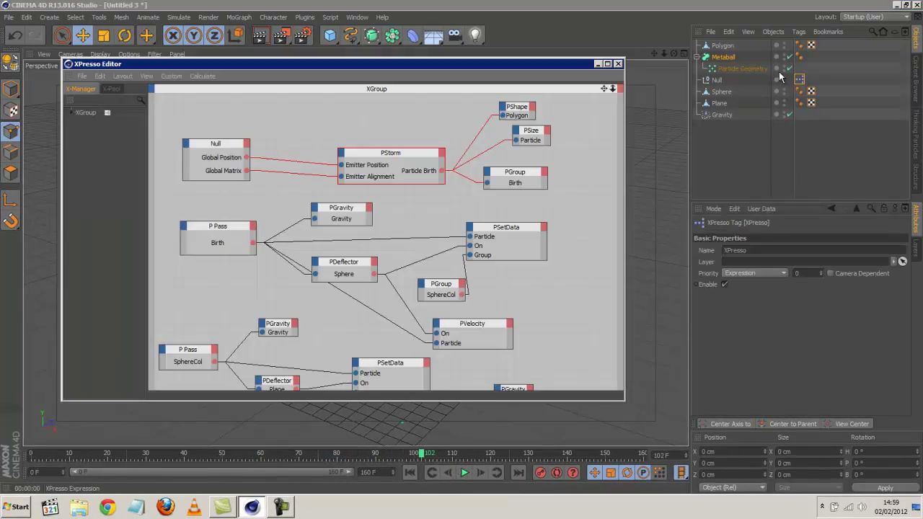
pyautogui.click(530, 134)
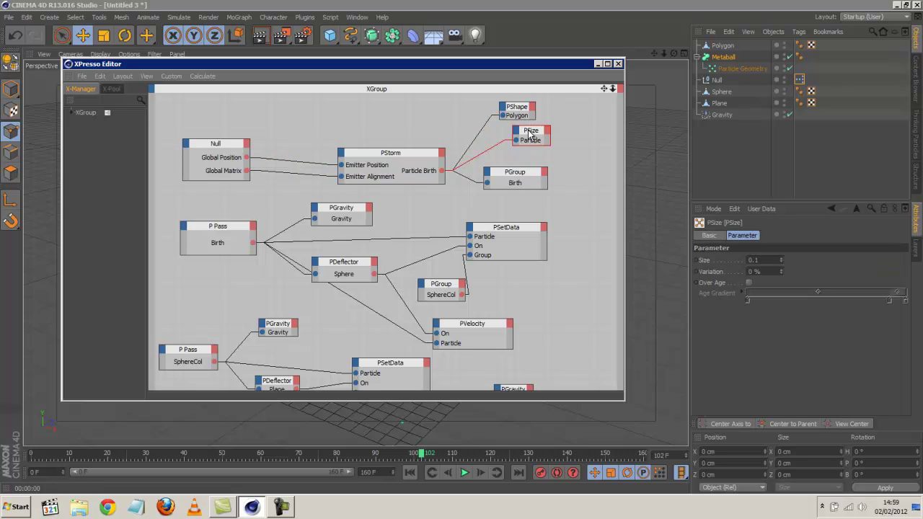
pyautogui.click(519, 110)
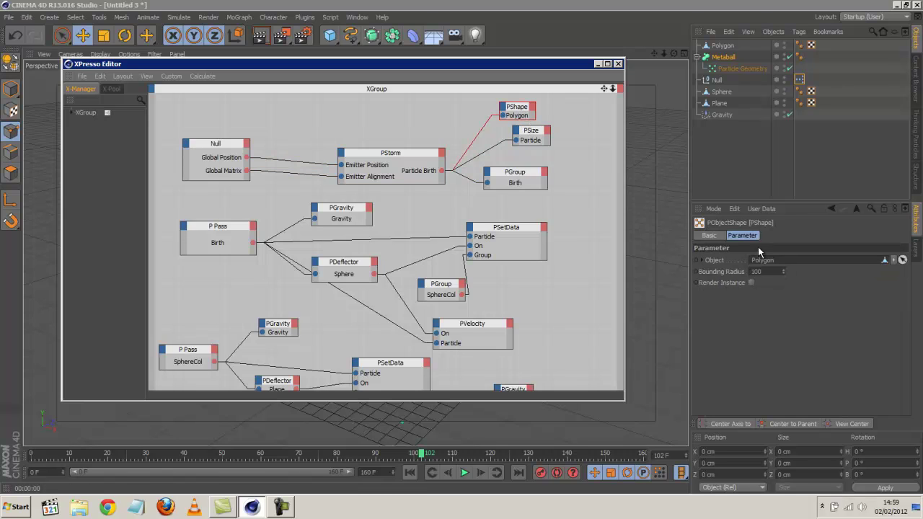
pyautogui.click(434, 154)
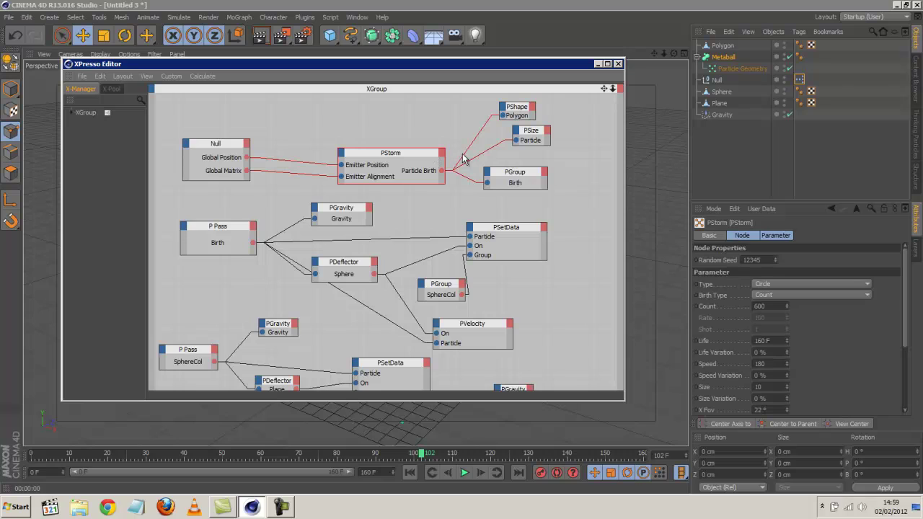
pyautogui.doubleClick(784, 309)
pyautogui.write('200')
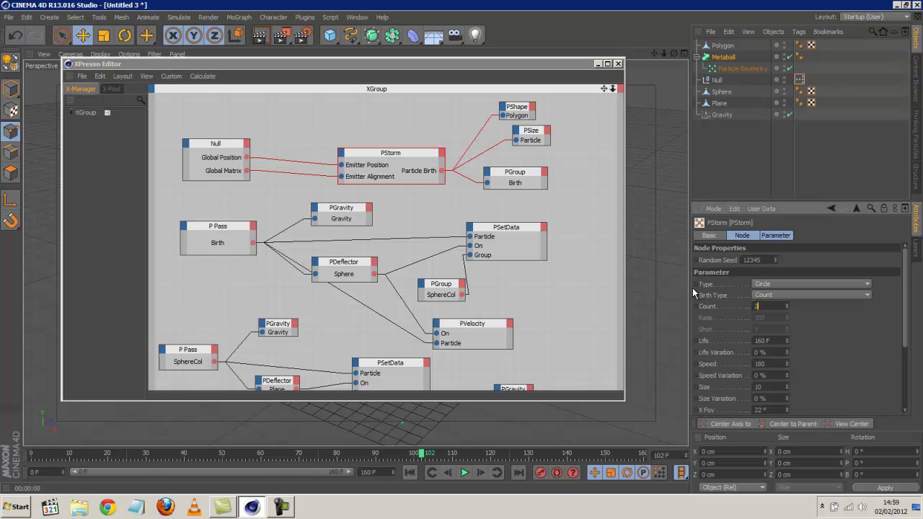
pyautogui.press('Return')
pyautogui.click(598, 64)
pyautogui.click(461, 472)
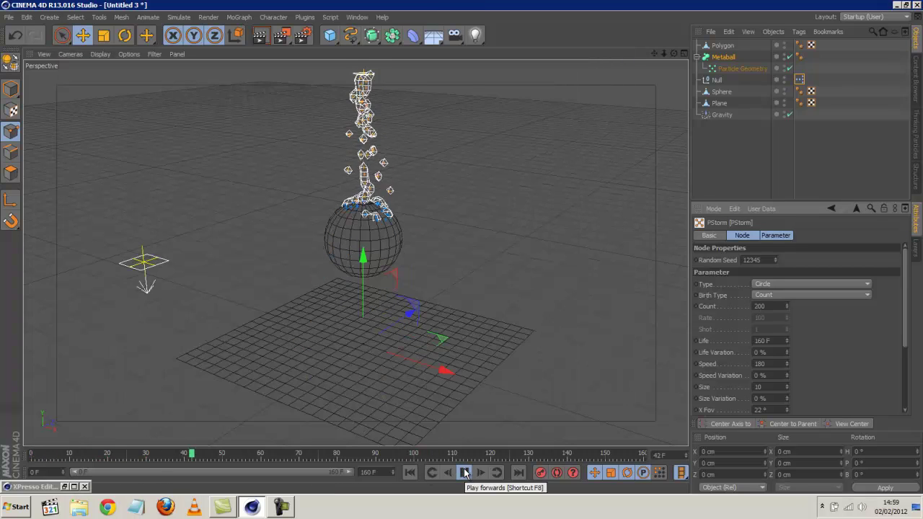
# Set the Metaball's Editor Subdivision to 5 cm.
pyautogui.click(724, 57)
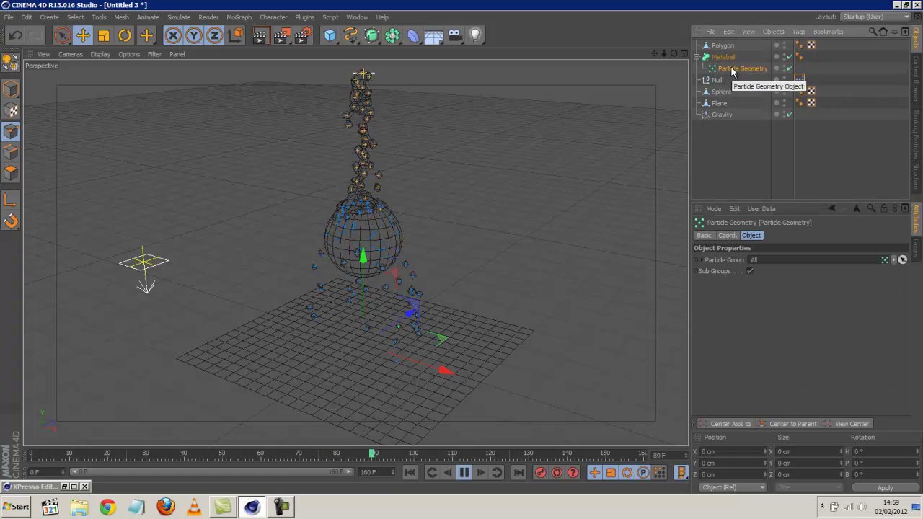
pyautogui.click(762, 271)
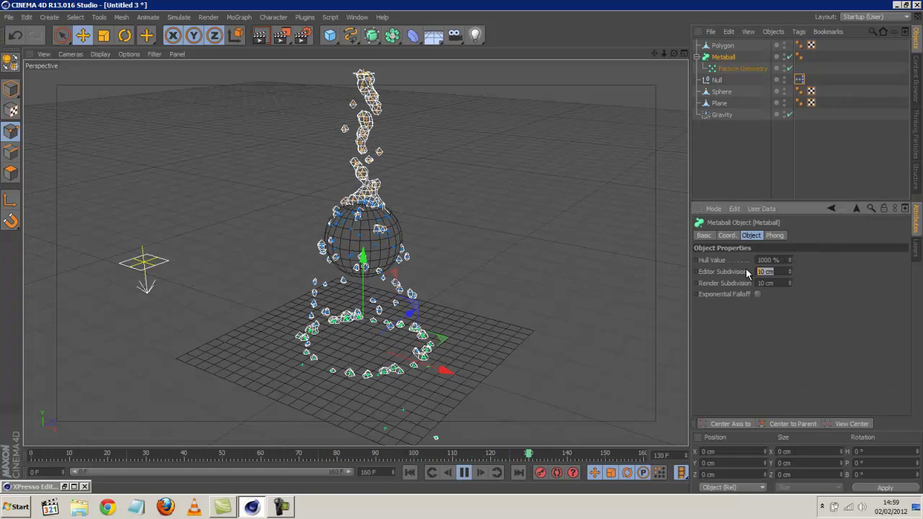
pyautogui.write('5')
pyautogui.press('Return')
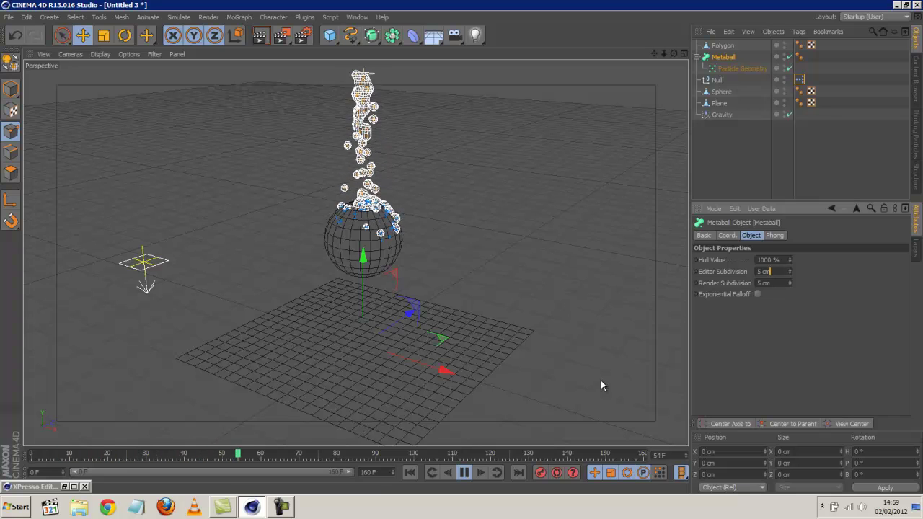
# Pause at frame 124, preview a Render View of the frame, then clear it.
pyautogui.click(465, 473)
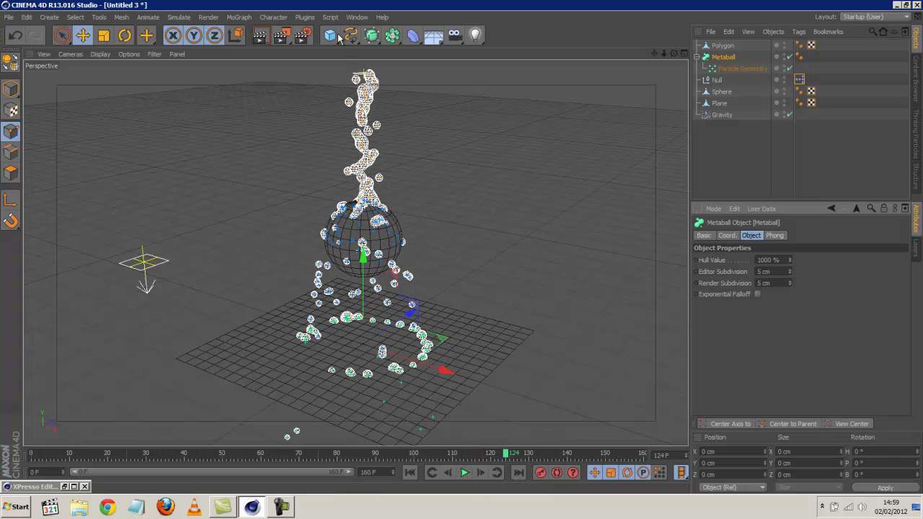
pyautogui.click(255, 39)
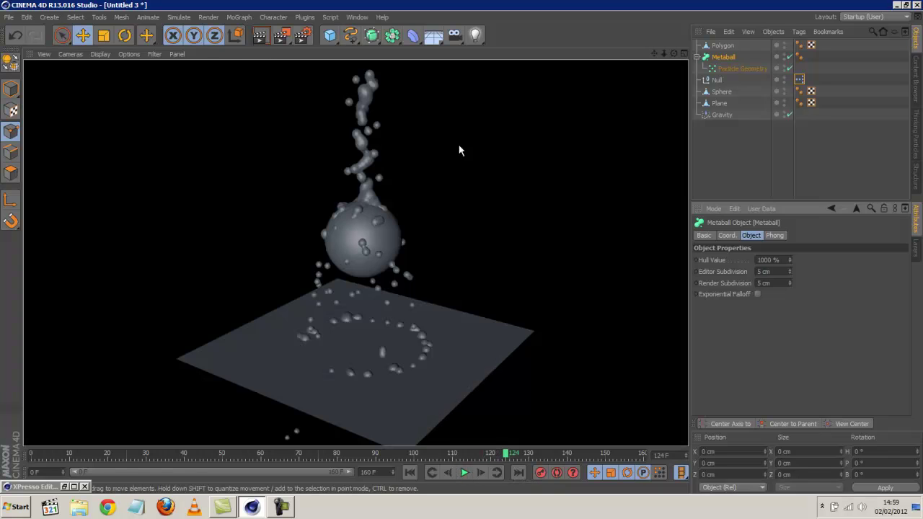
pyautogui.click(664, 58)
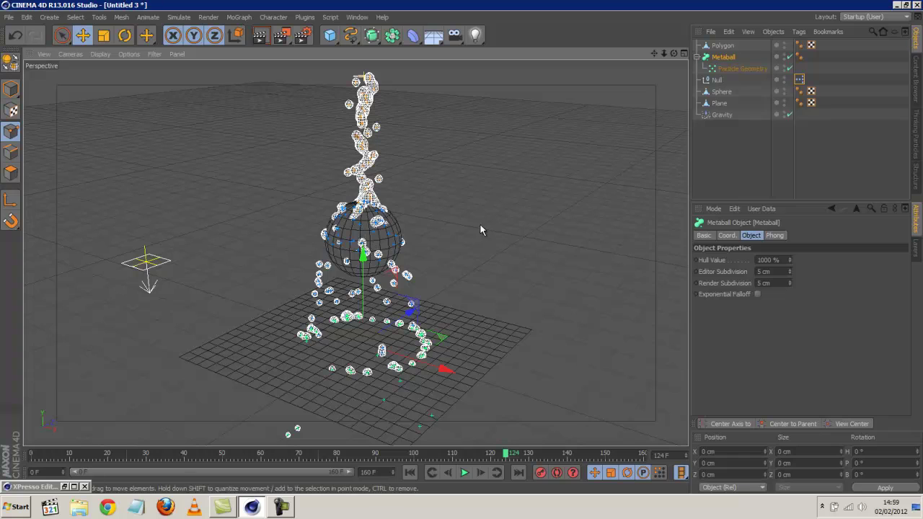
pyautogui.click(411, 473)
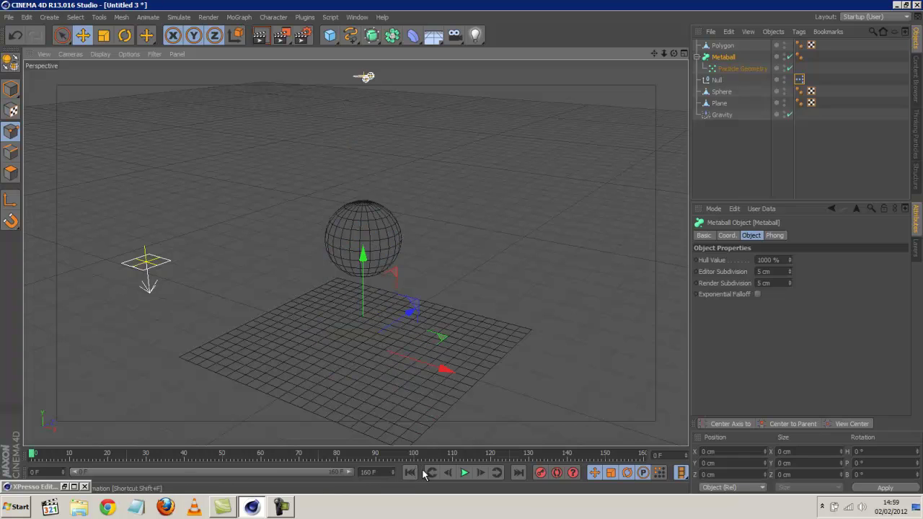
pyautogui.click(464, 473)
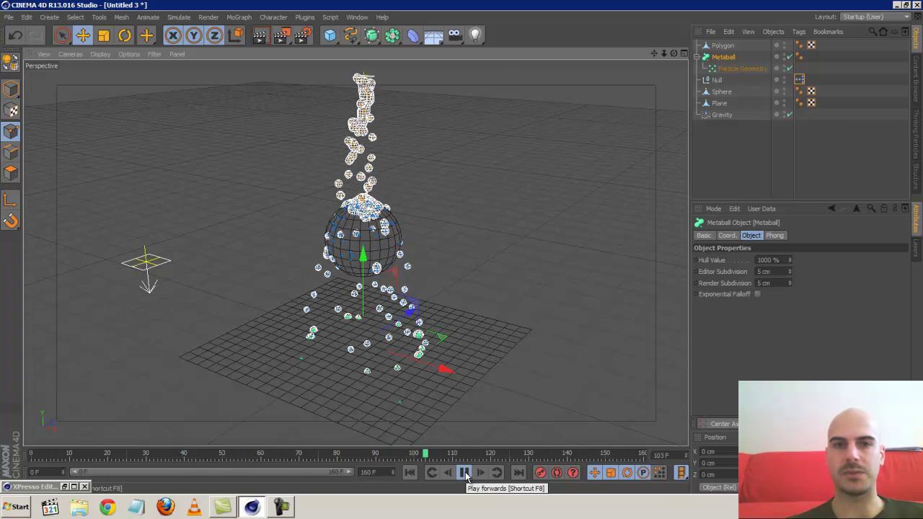
# Stop at frame 124, review the Polygon, Metaball, Sphere and Plane objects, and fold up the Metaball.
pyautogui.click(465, 472)
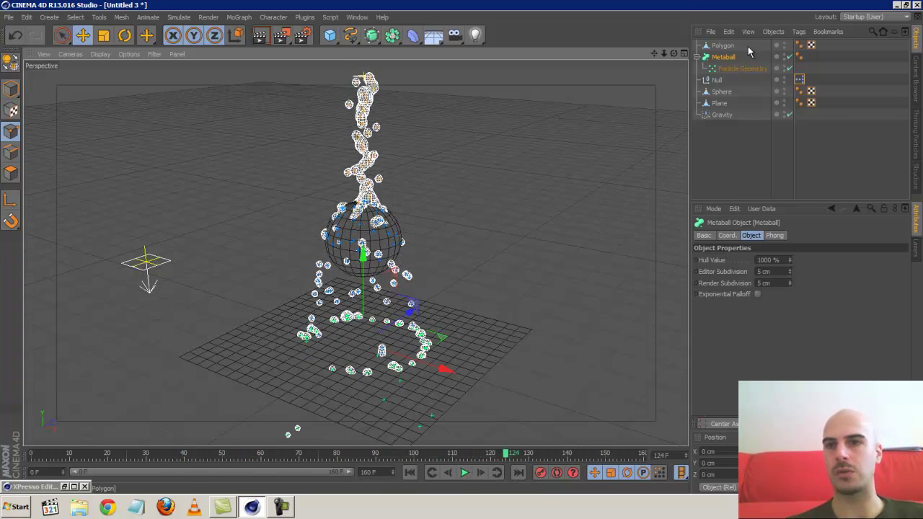
pyautogui.click(725, 47)
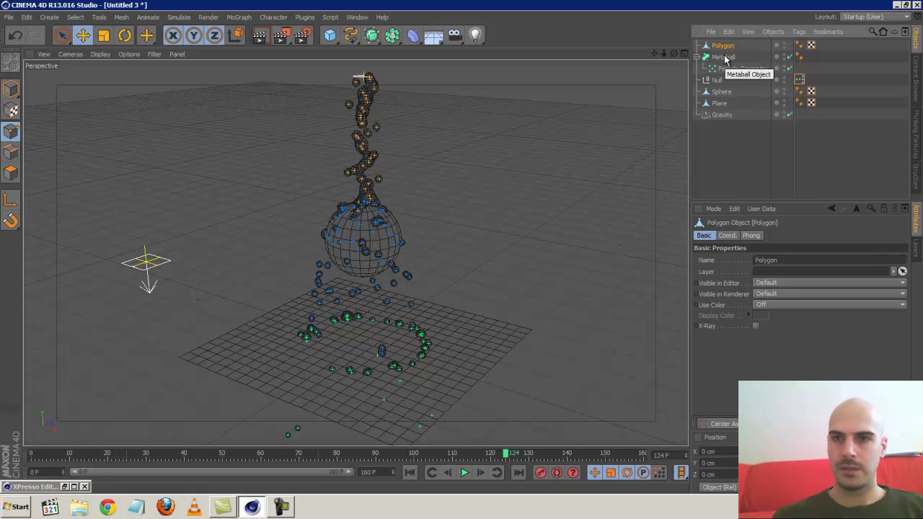
pyautogui.click(725, 58)
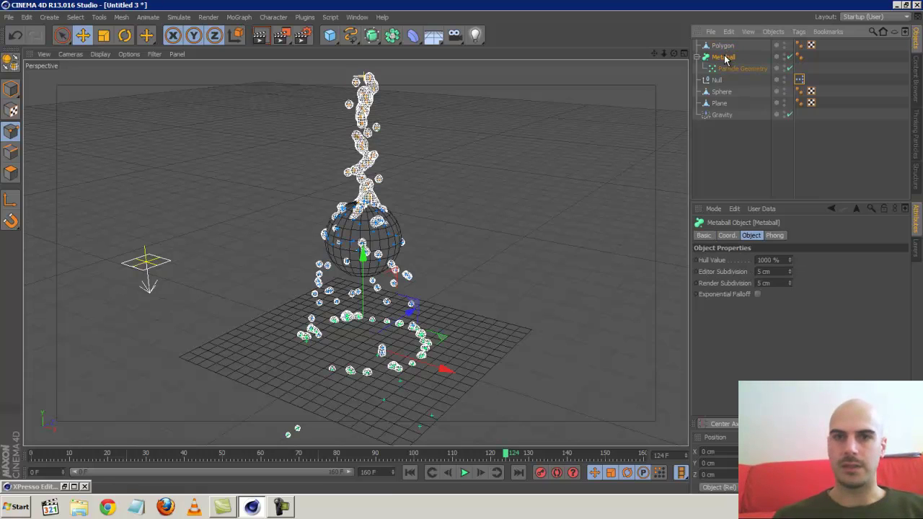
pyautogui.click(728, 94)
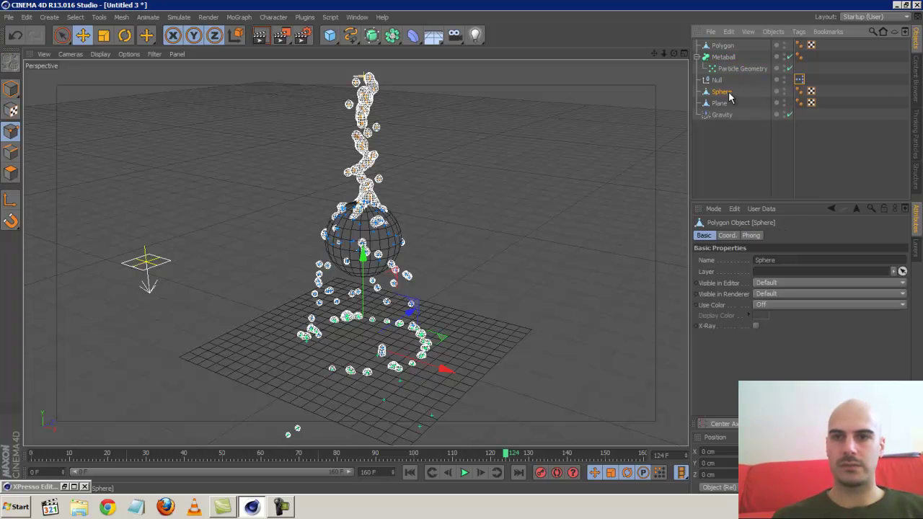
pyautogui.click(721, 104)
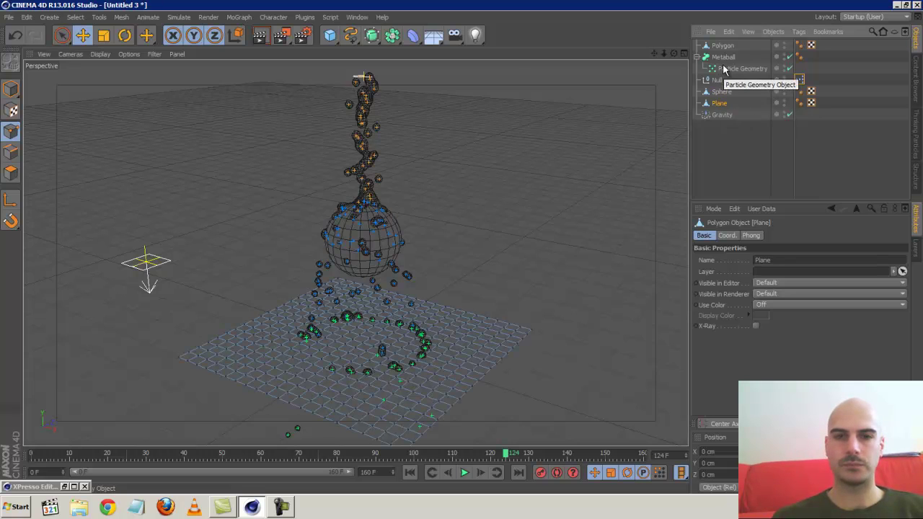
pyautogui.click(697, 57)
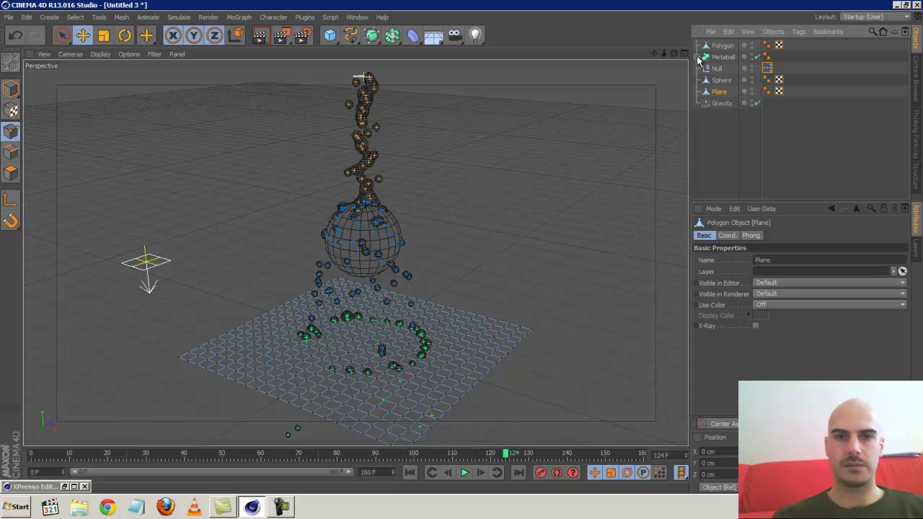